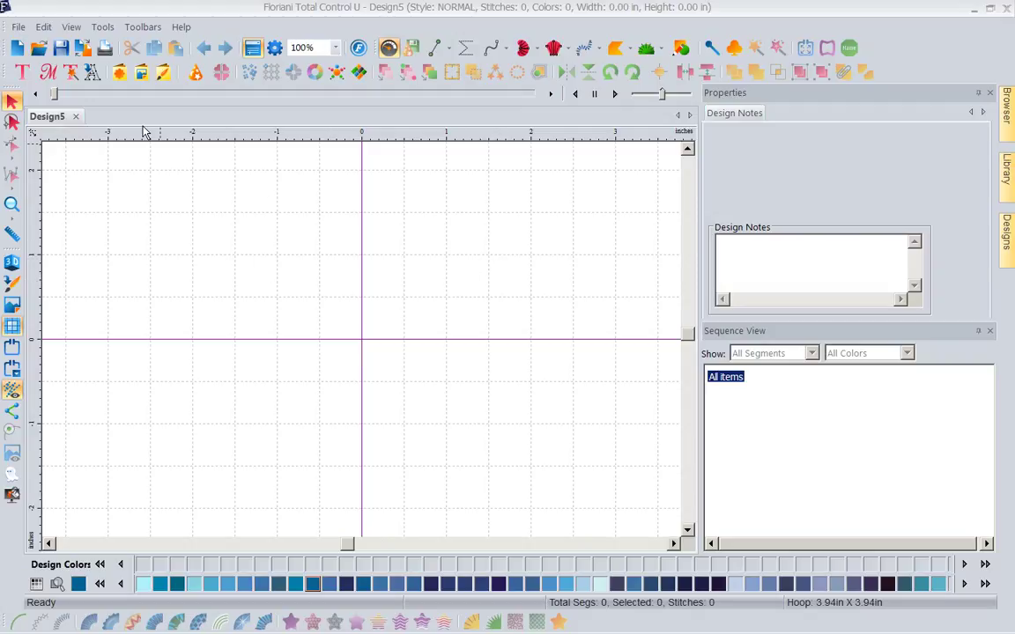
Insert the pink butterfly 003 custom shape onto the empty Design5 canvas.
left_click(119, 72)
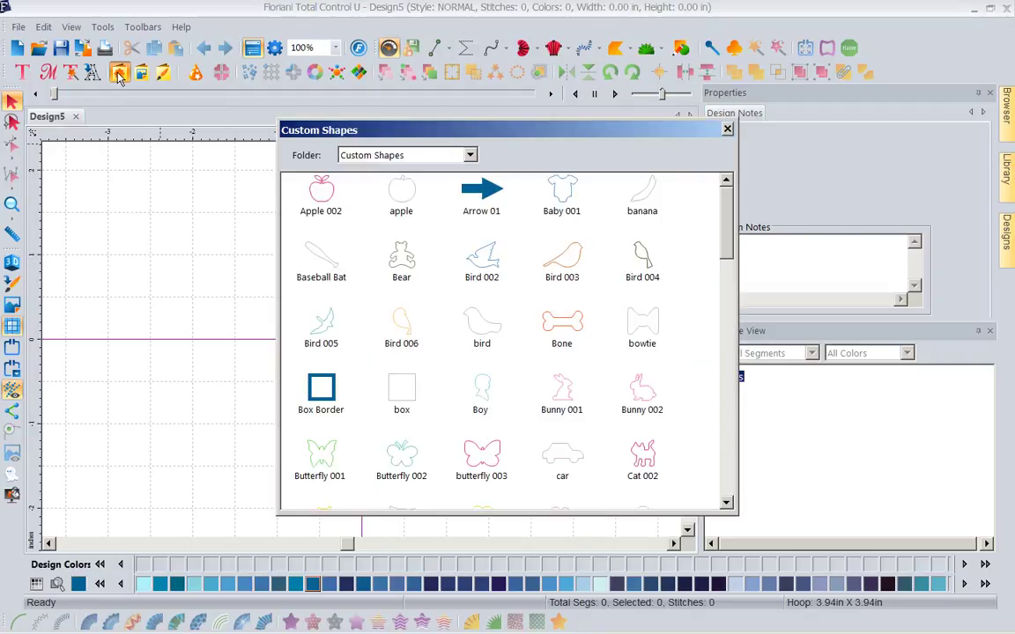
left_click(489, 451)
double_click(488, 450)
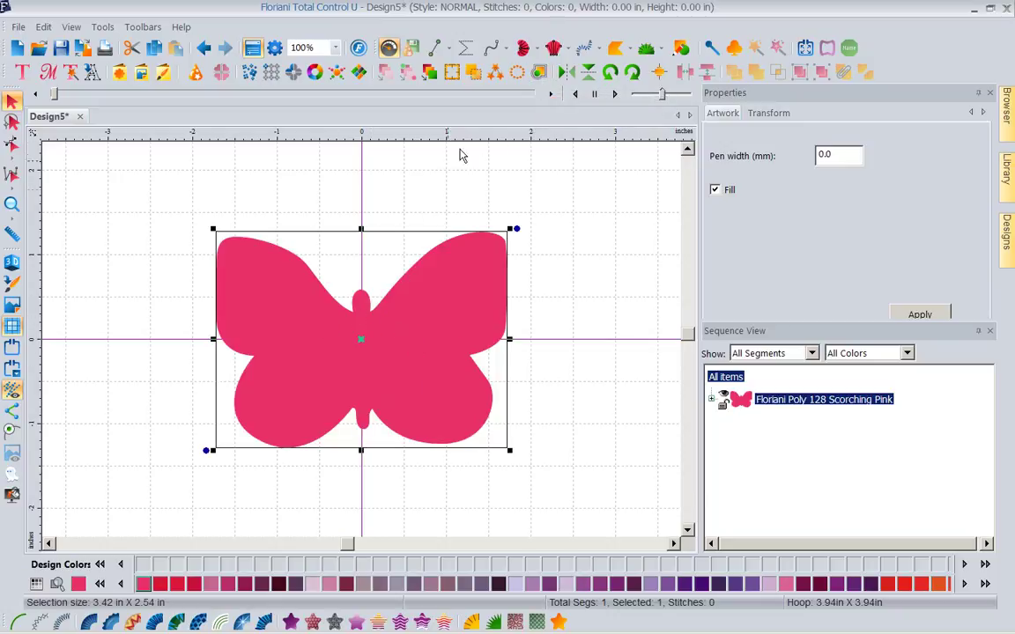
Create four outline ripples spaced 0.25 in around the butterfly.
left_click(539, 73)
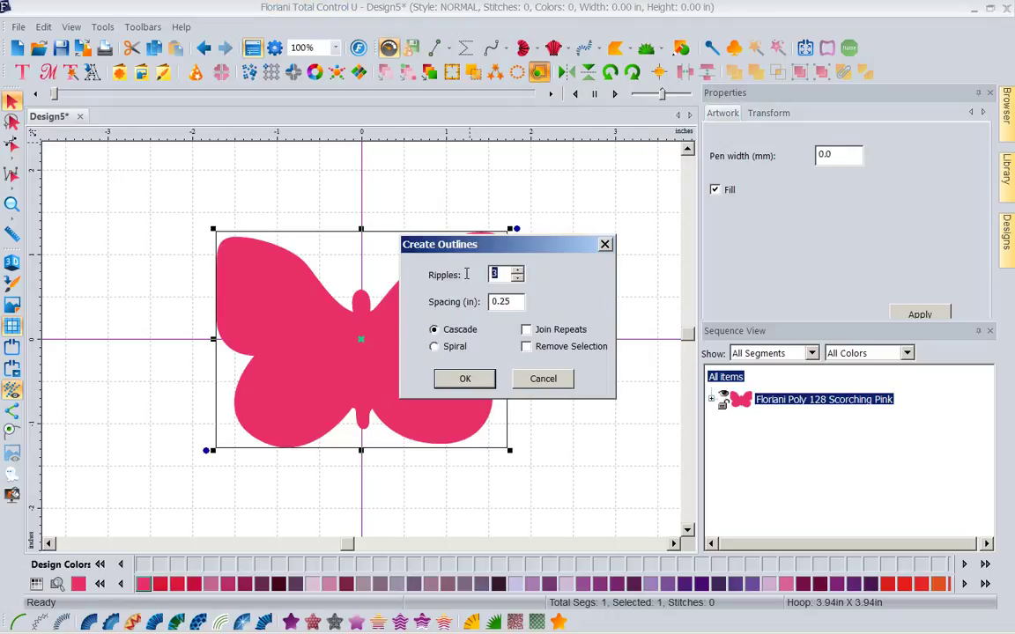
type("4")
left_click(466, 379)
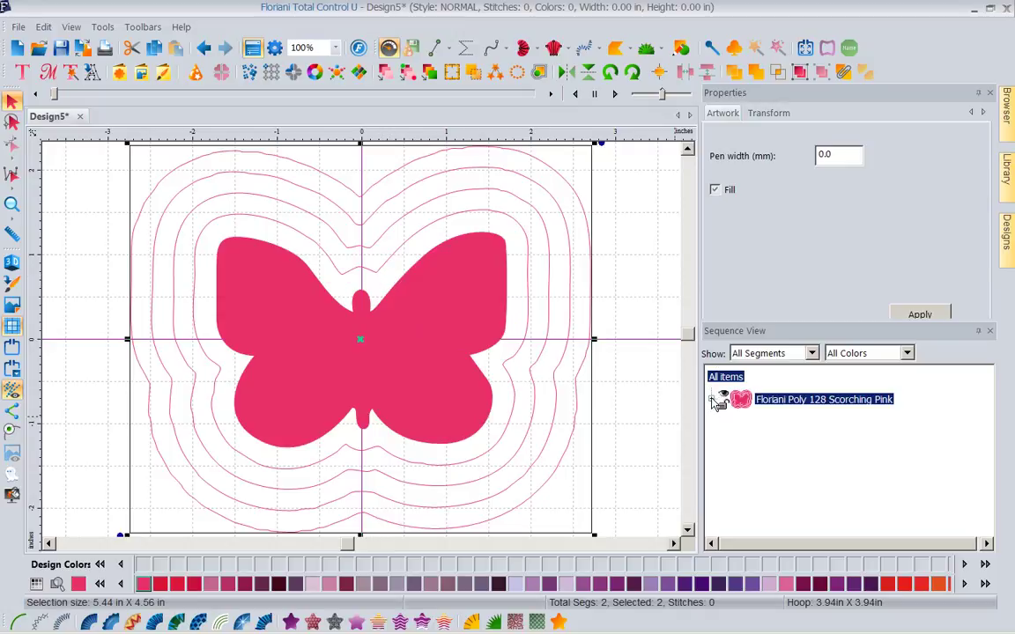
In Sequence View, expand the colour group and check the butterfly and outline rings objects.
left_click(713, 399)
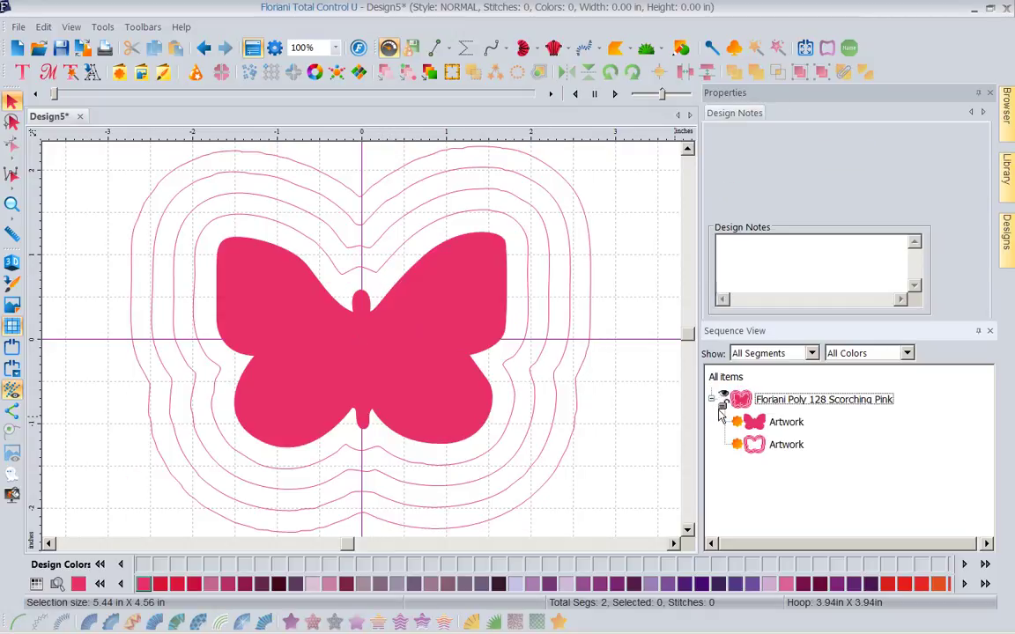
left_click(785, 423)
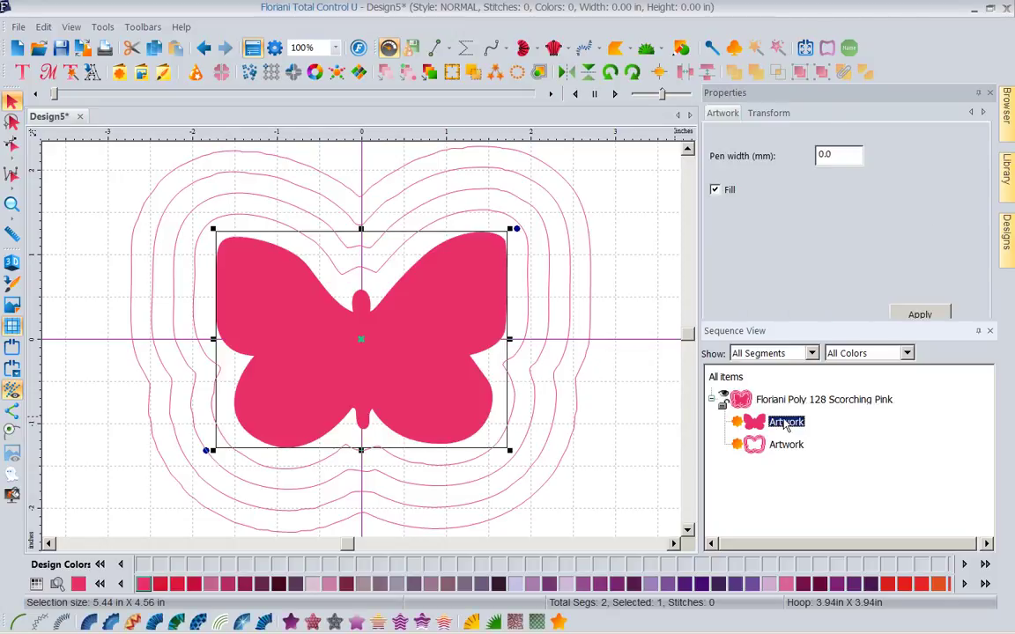
left_click(779, 447)
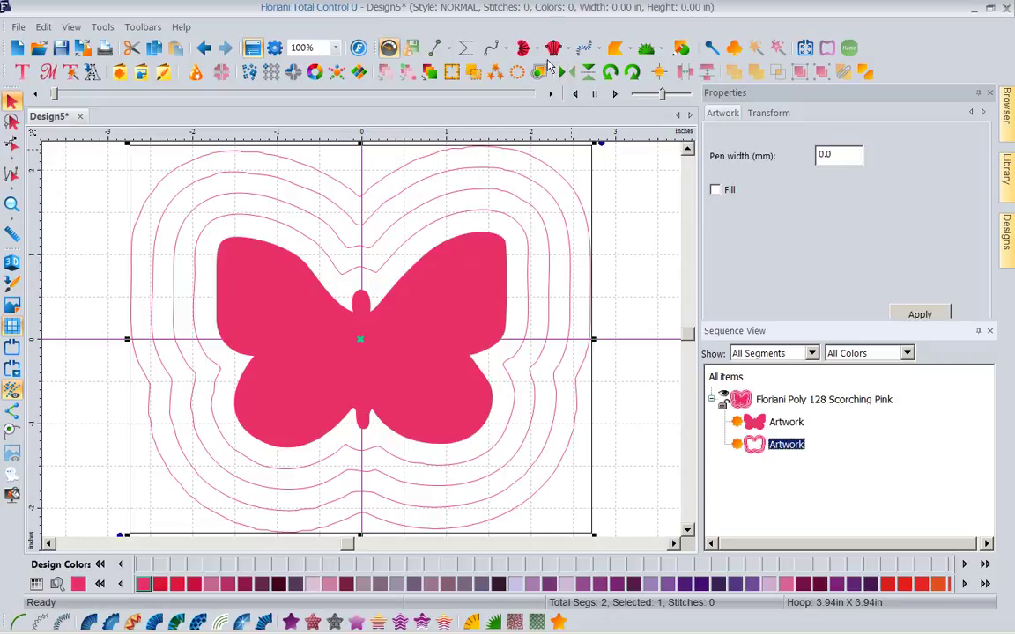
Undo the rings and recreate four butterfly outlines with Remove Selection ticked.
left_click(204, 48)
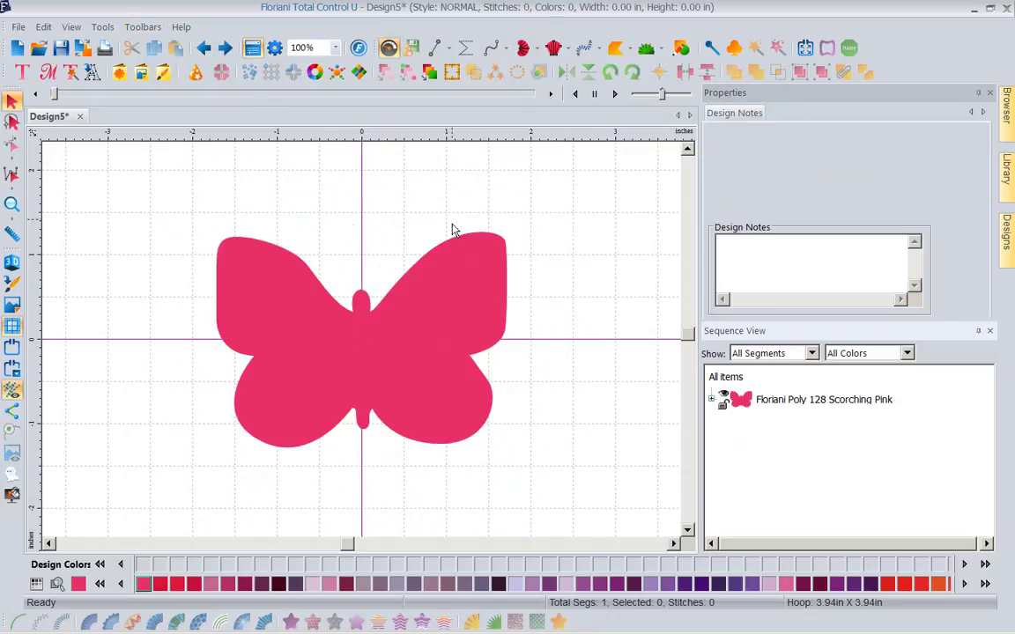
left_click(438, 297)
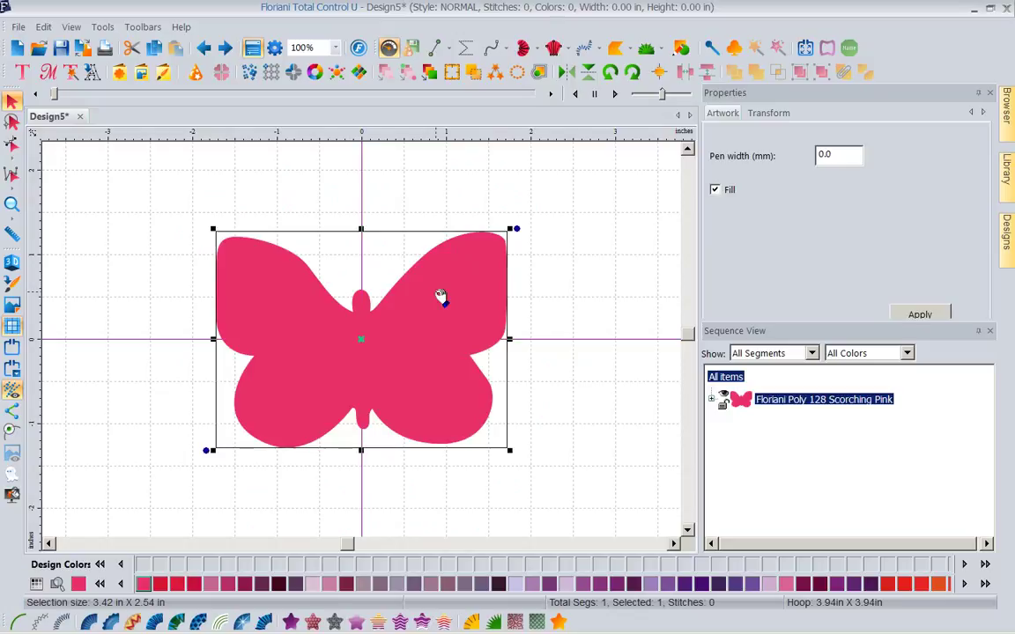
left_click(539, 74)
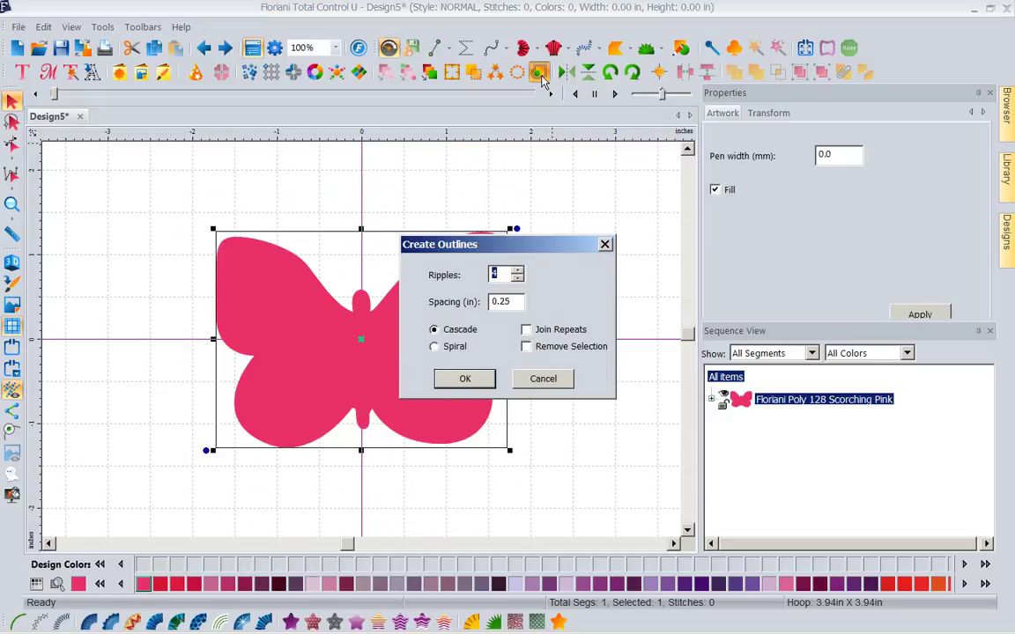
left_click(527, 348)
left_click(451, 389)
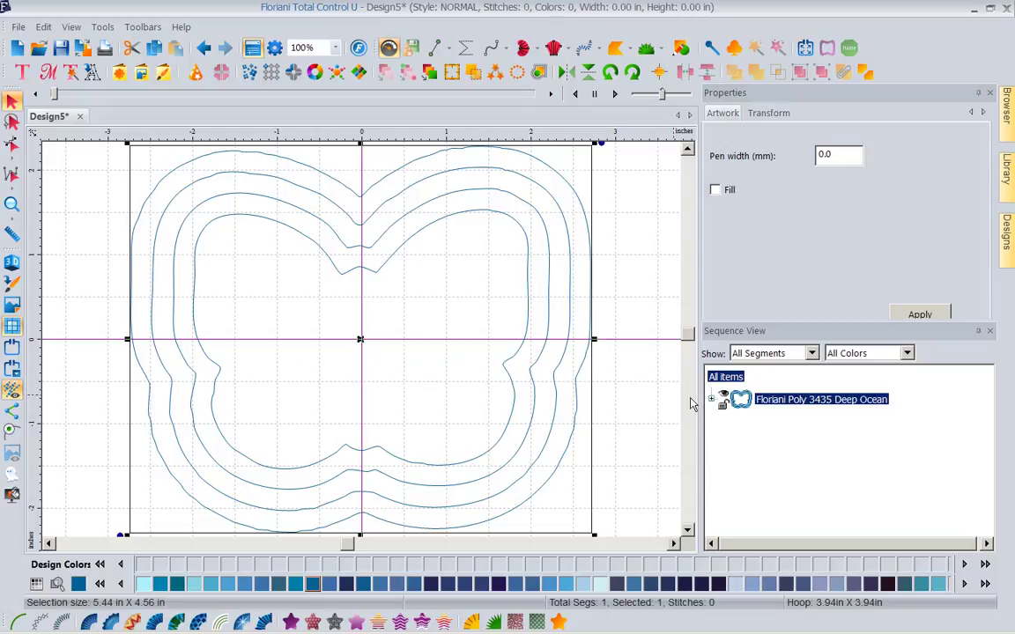
Convert the outline rings artwork to a motif run using motif 307.
left_click(712, 401)
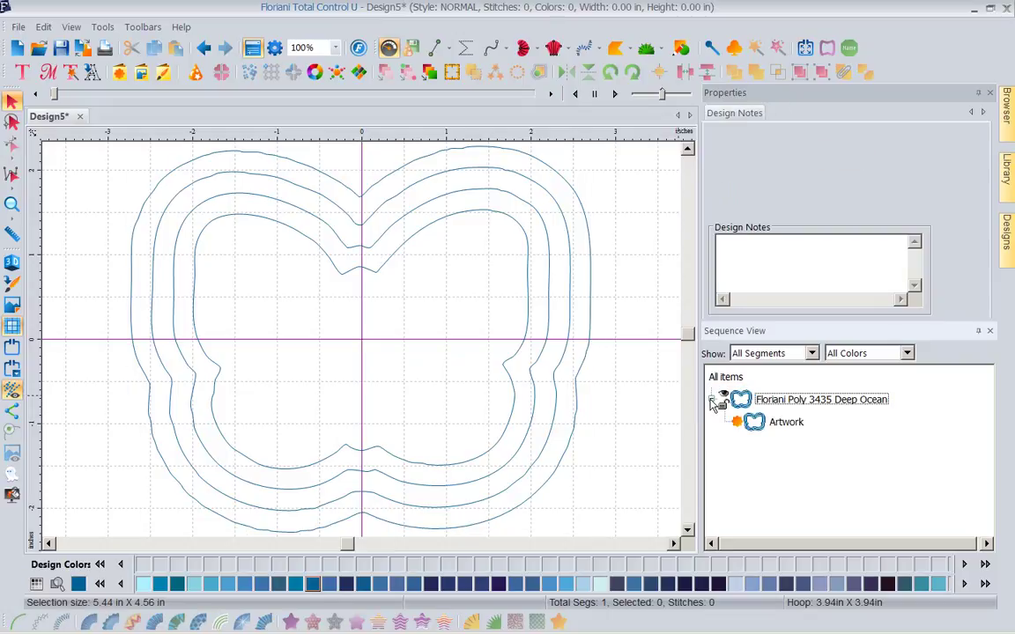
left_click(767, 429)
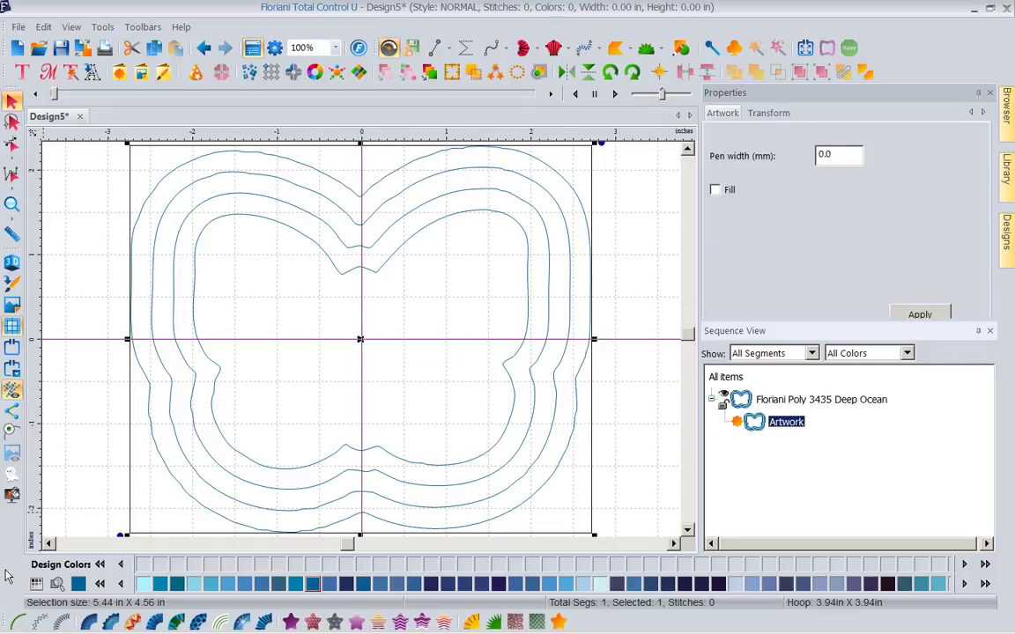
left_click(19, 620)
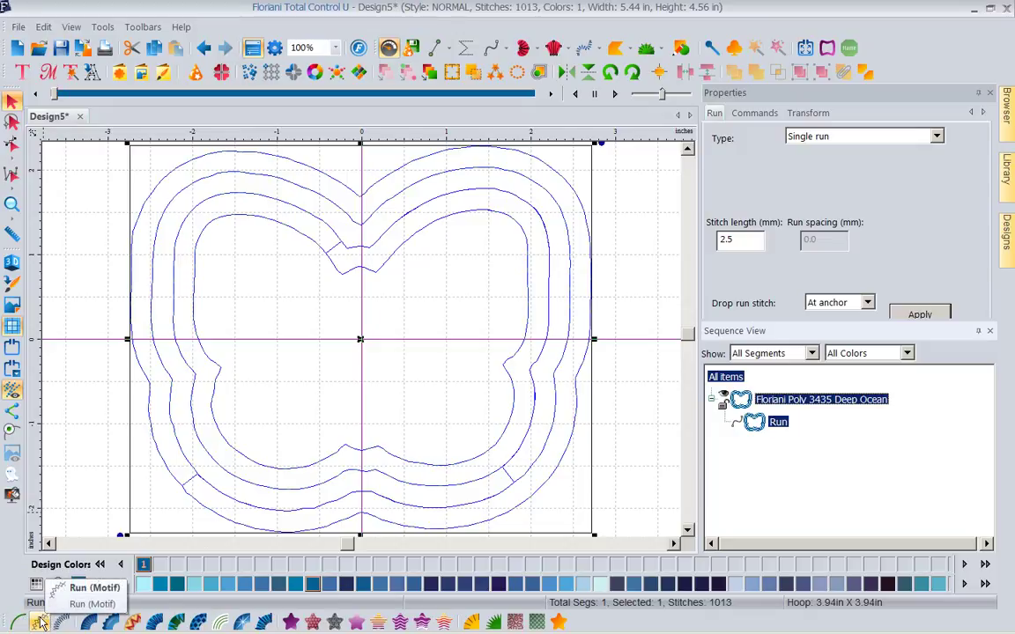
left_click(40, 622)
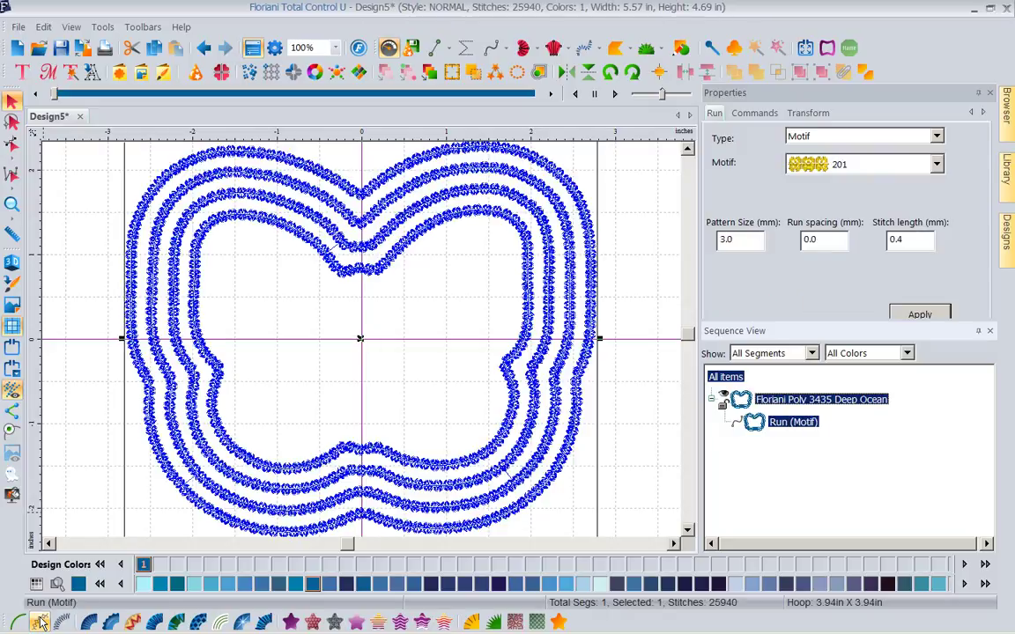
left_click(938, 164)
left_click_drag(939, 201, 946, 326)
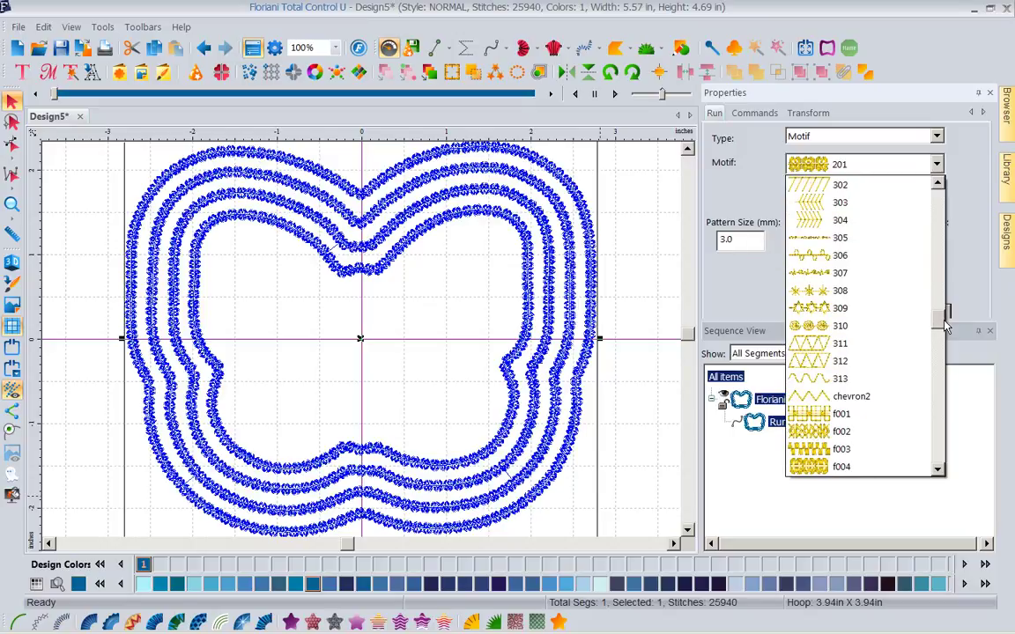
left_click(863, 275)
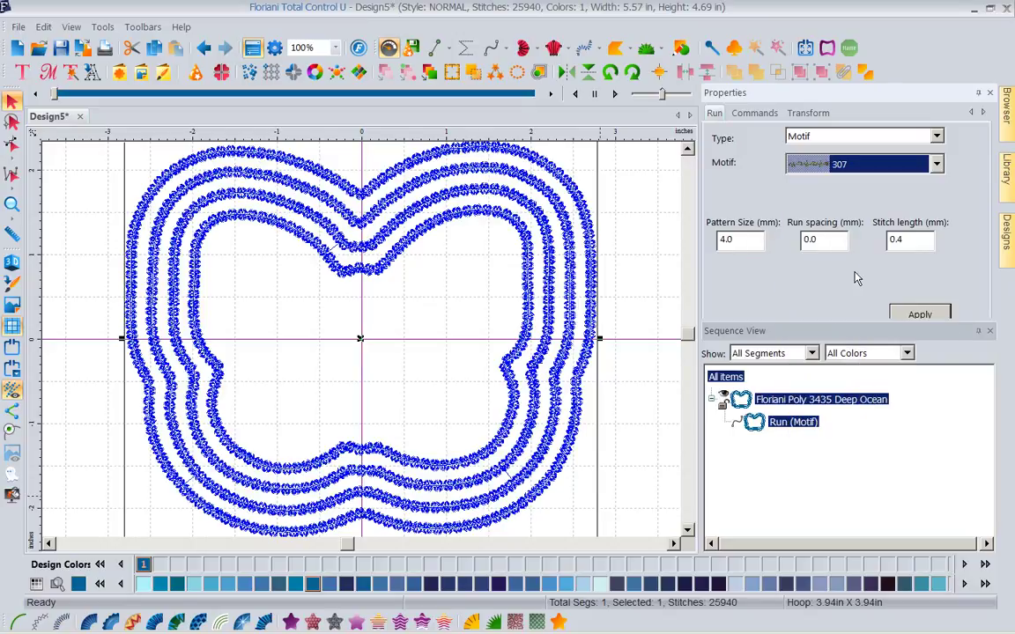
left_click(906, 314)
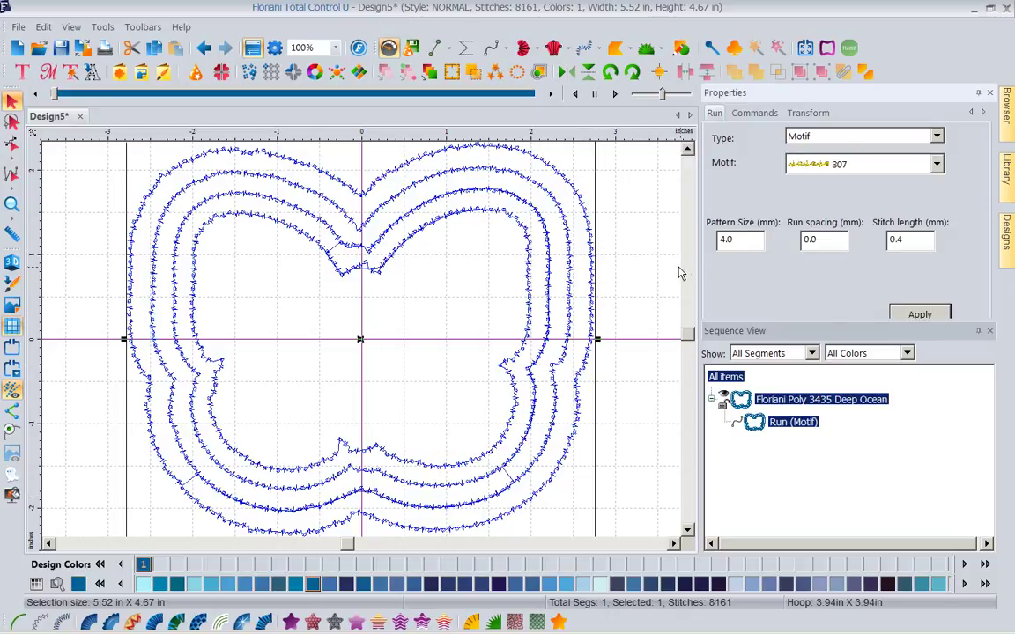
left_click(648, 262)
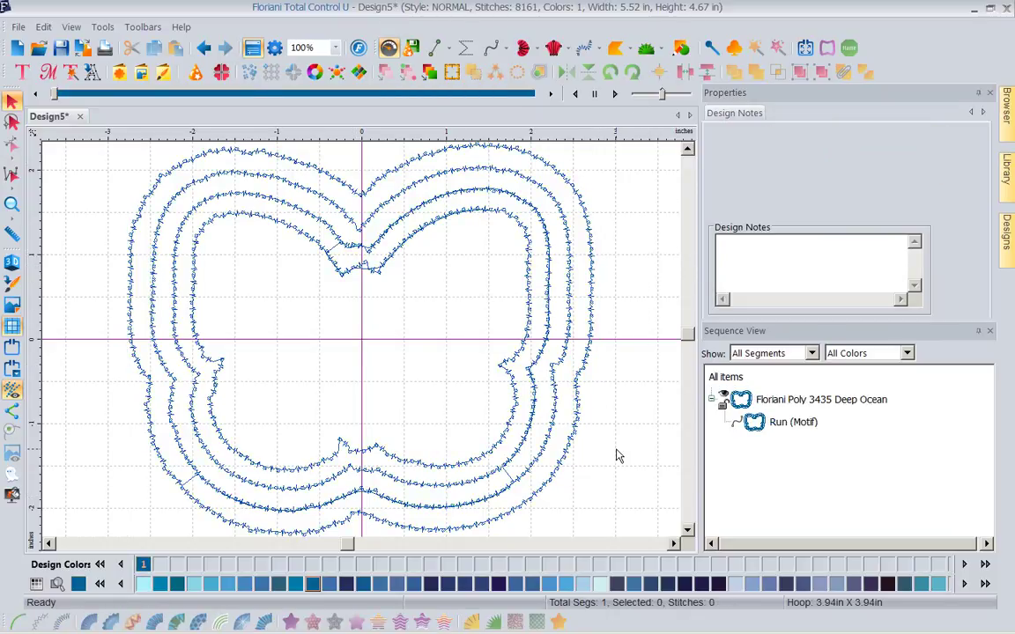
Start a new design and place the car custom shape on it.
left_click(18, 48)
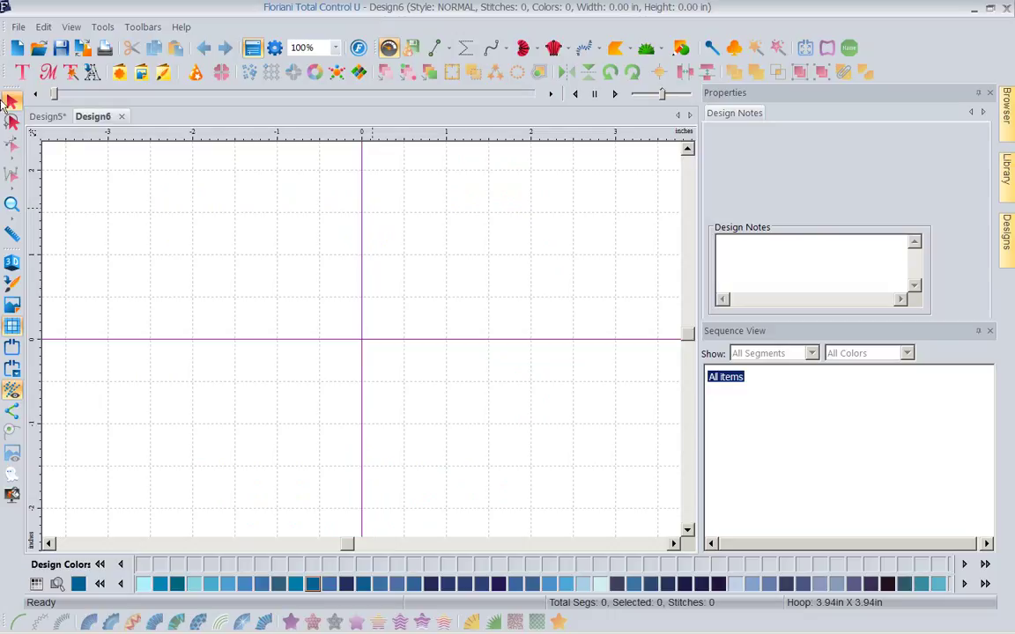
left_click(120, 75)
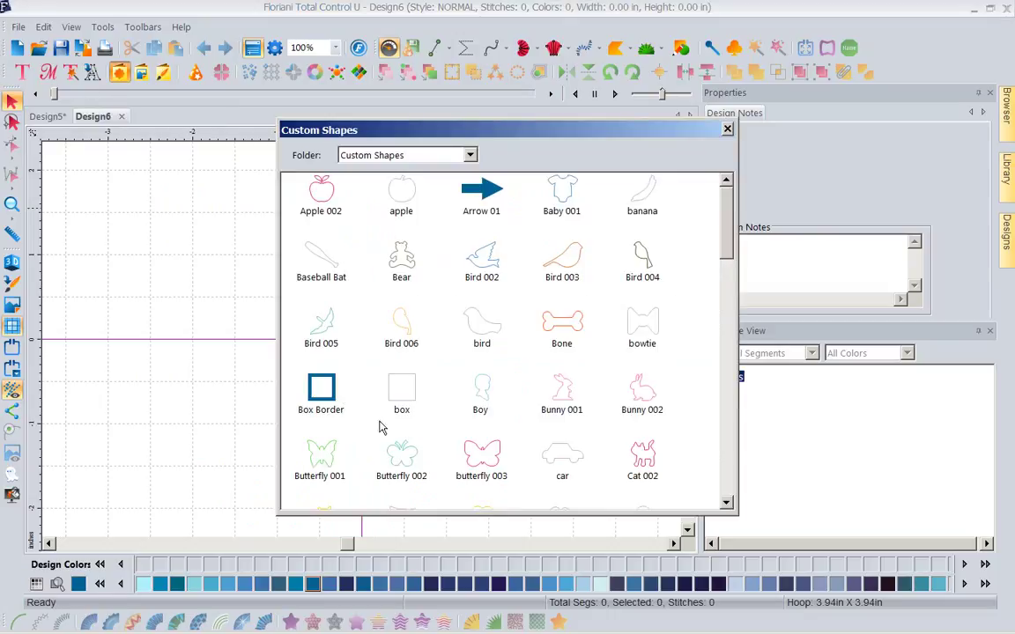
double_click(571, 462)
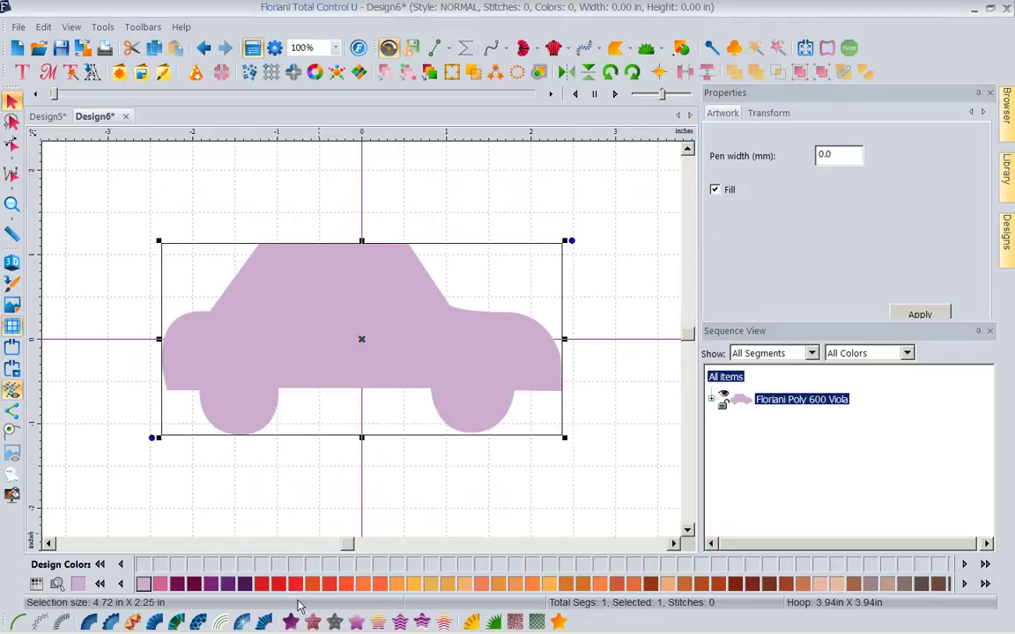
Convert the car to a Standard fill and review its stitches in 3D view.
mouse_move(308, 628)
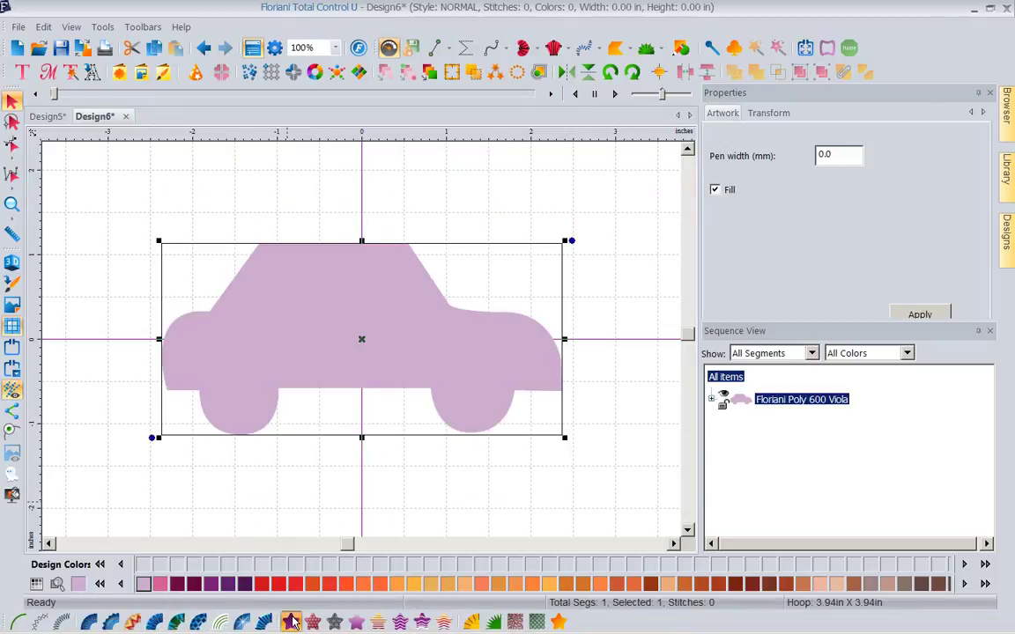
left_click(292, 622)
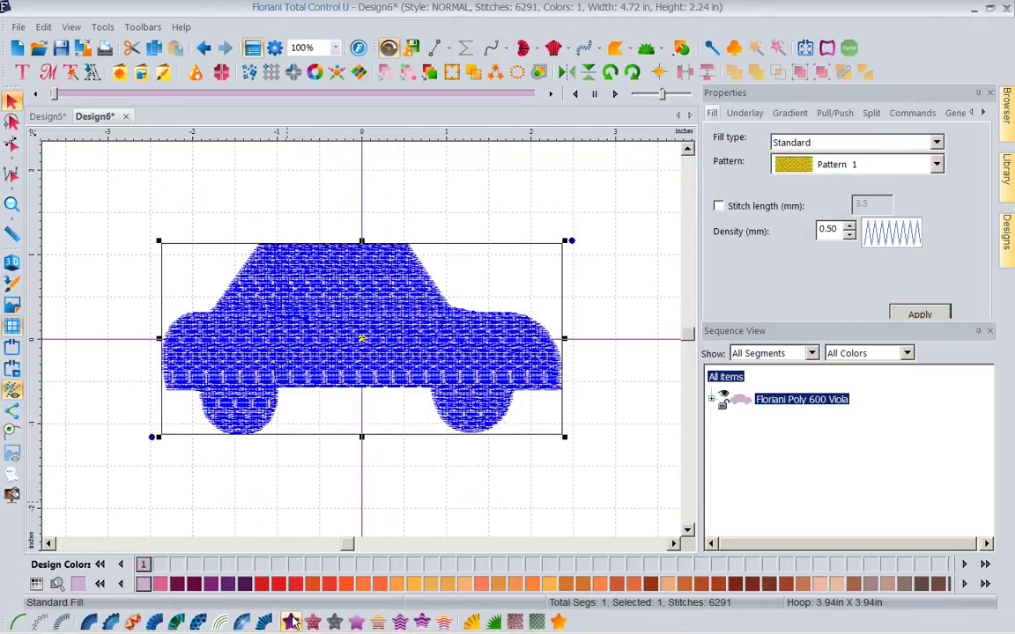
left_click(11, 262)
left_click(212, 187)
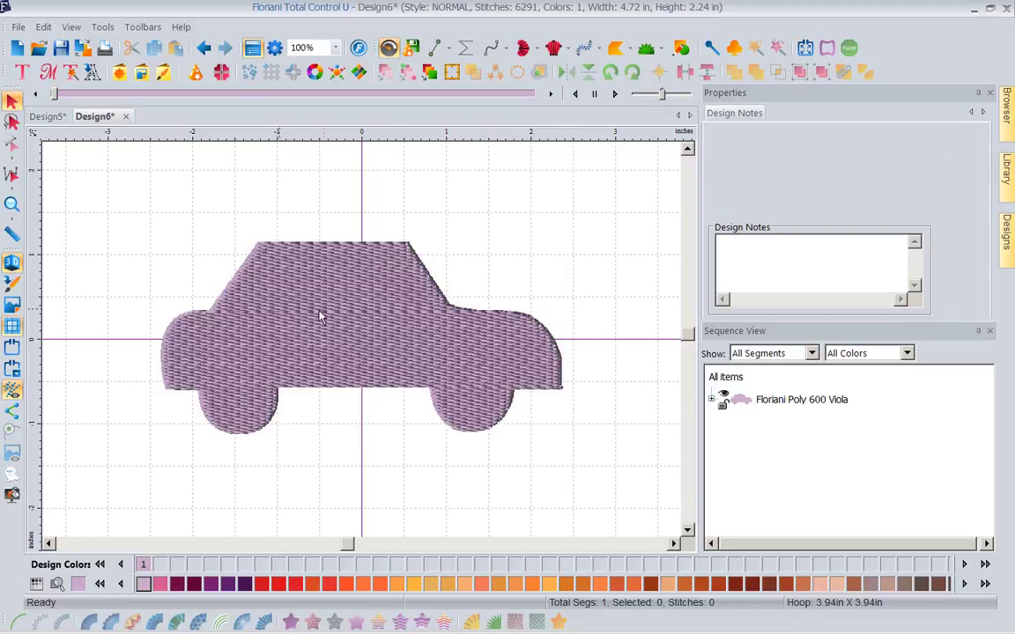
left_click(251, 318)
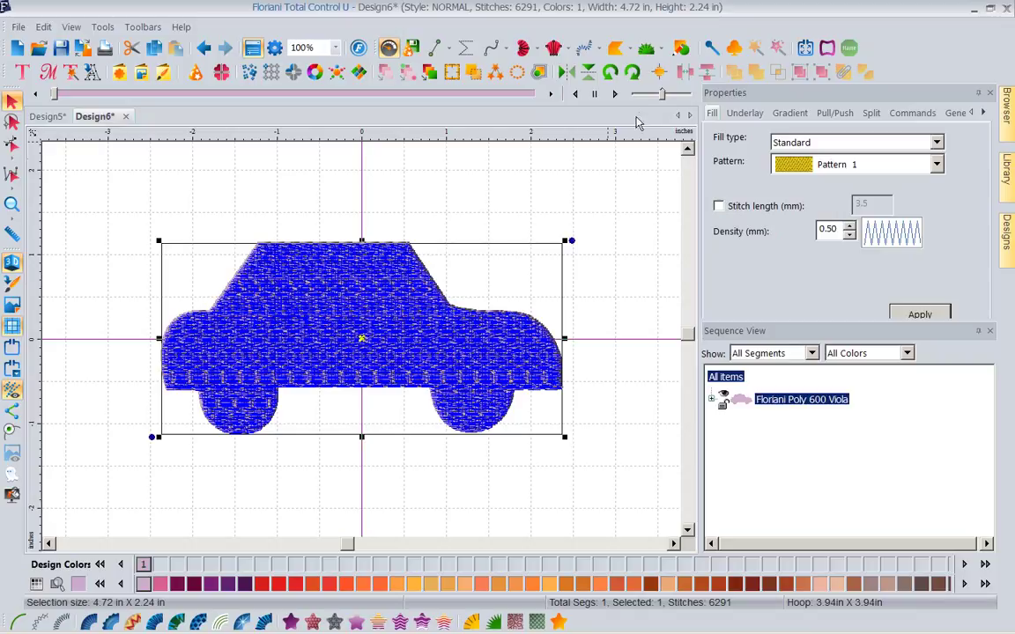
Create one outline around the car with spacing 0, keeping the fill.
left_click(539, 73)
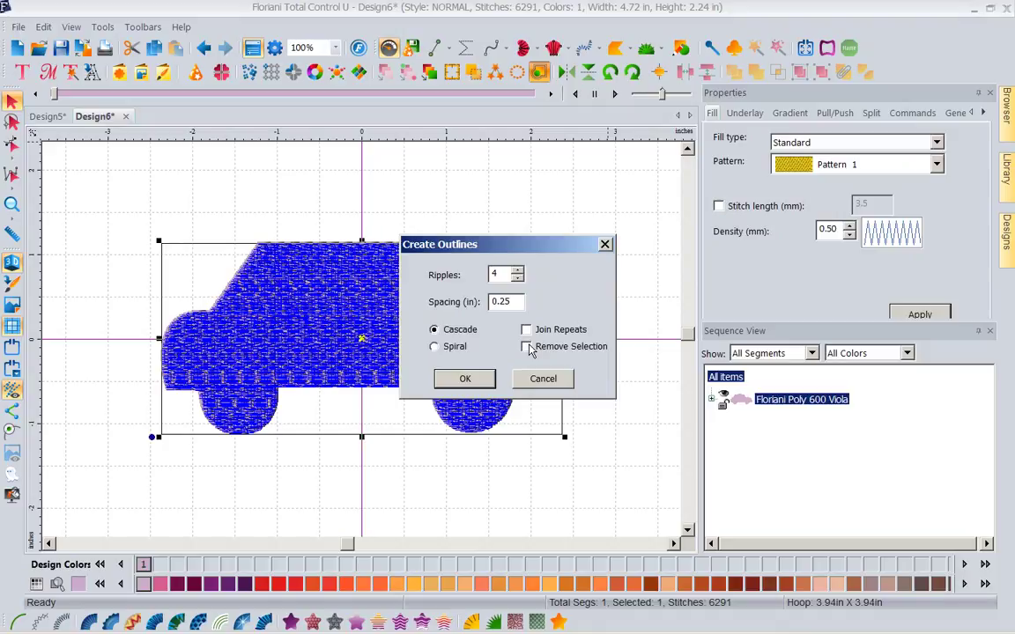
left_click(498, 277)
left_click_drag(513, 303, 457, 303)
type("0")
left_click(465, 379)
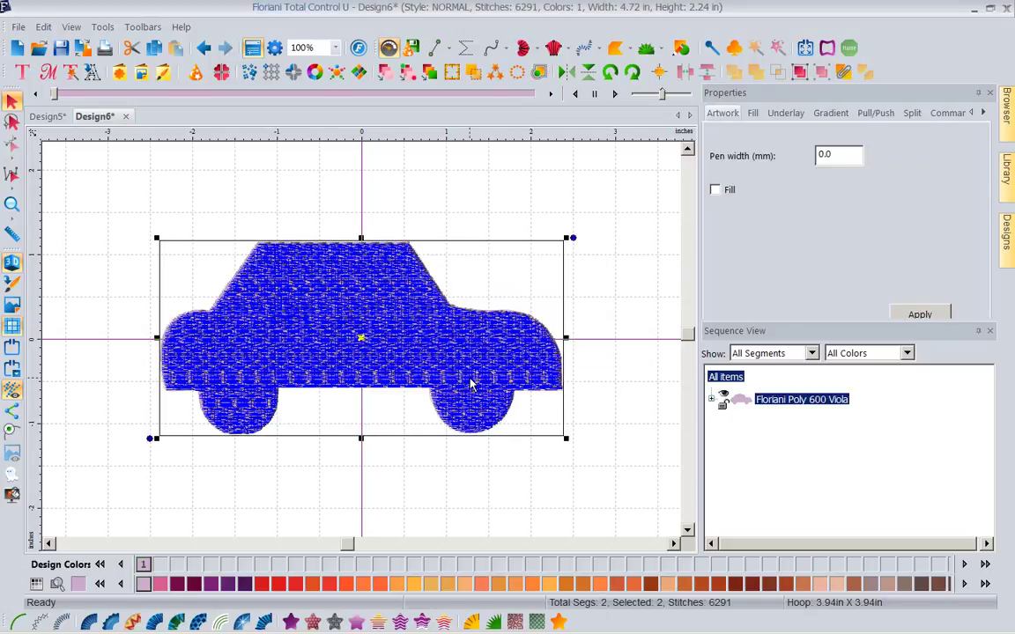
In Sequence View, expand the car's colour group and select the new outline artwork.
left_click(642, 358)
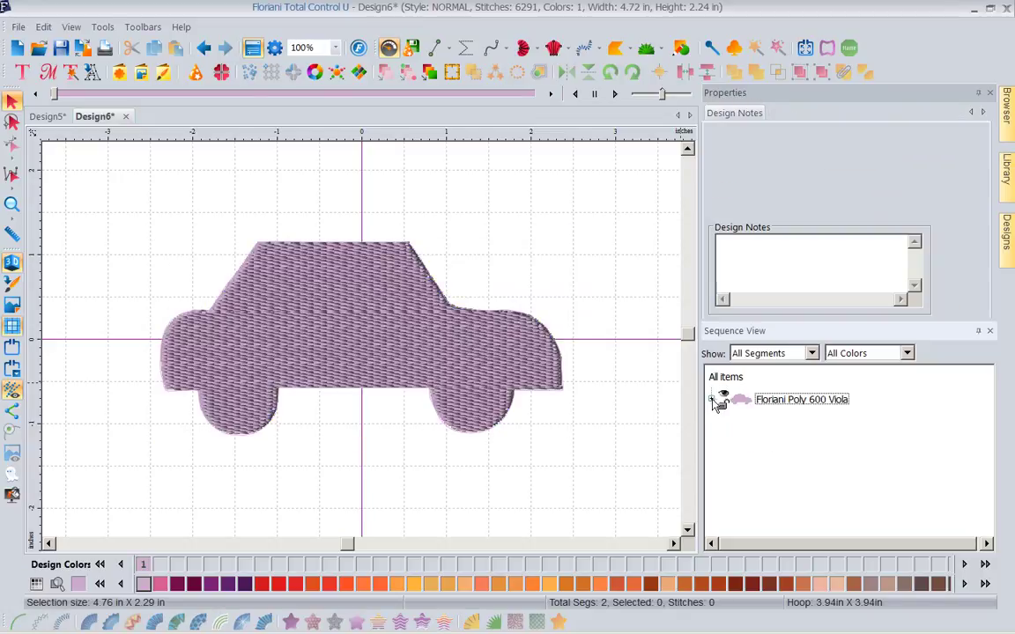
left_click(712, 399)
left_click(785, 444)
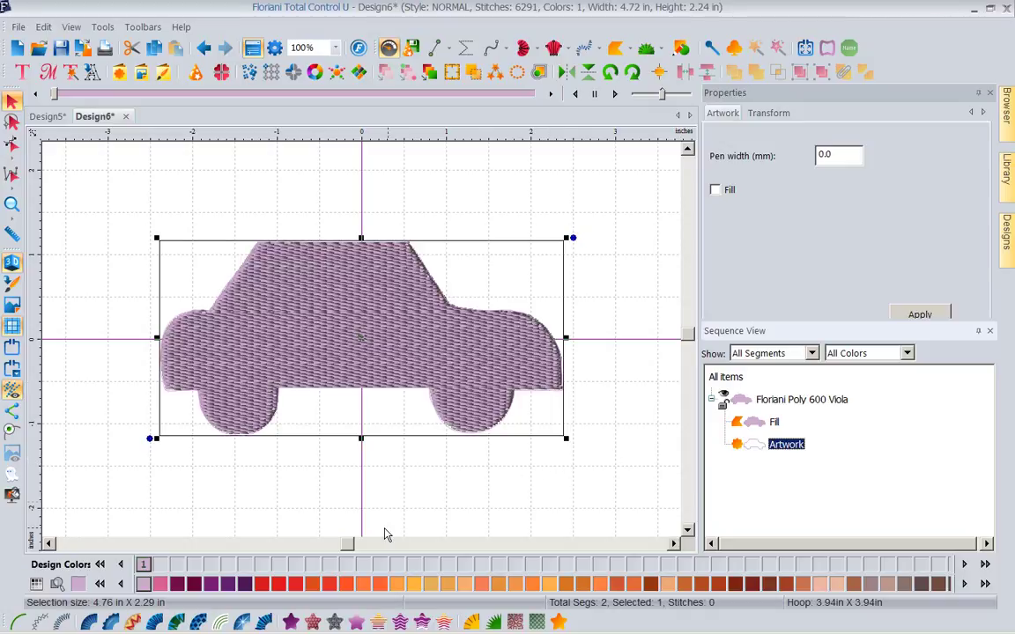
Make the car outline a Steil satin border in red Singapore Sunset.
left_click(60, 622)
left_click(262, 584)
left_click(564, 527)
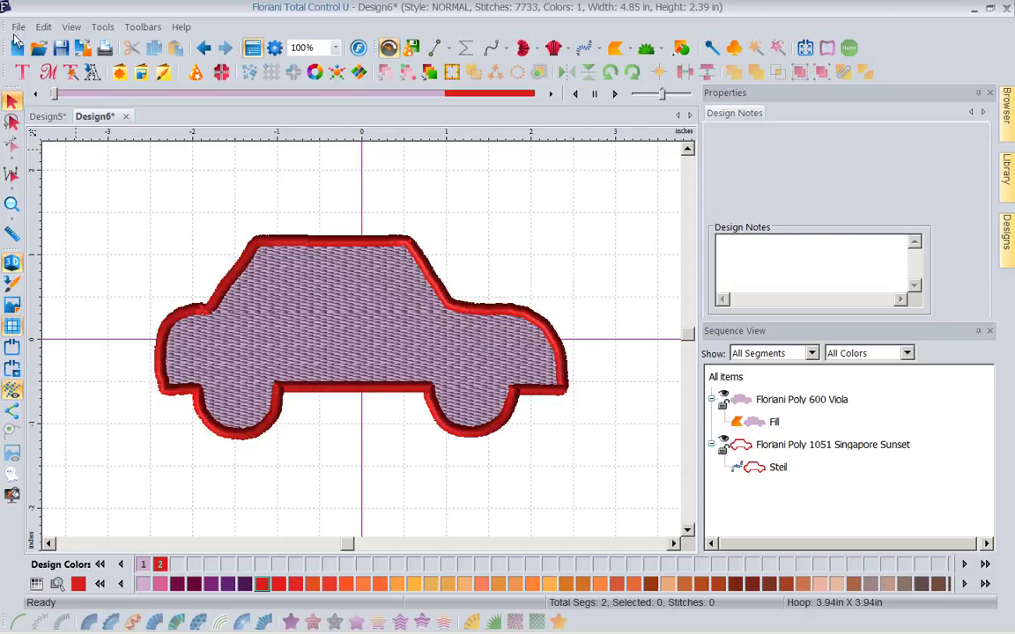
Start Design7 and drag turkey.waf from the November2016 free monthly designs onto it.
left_click(18, 48)
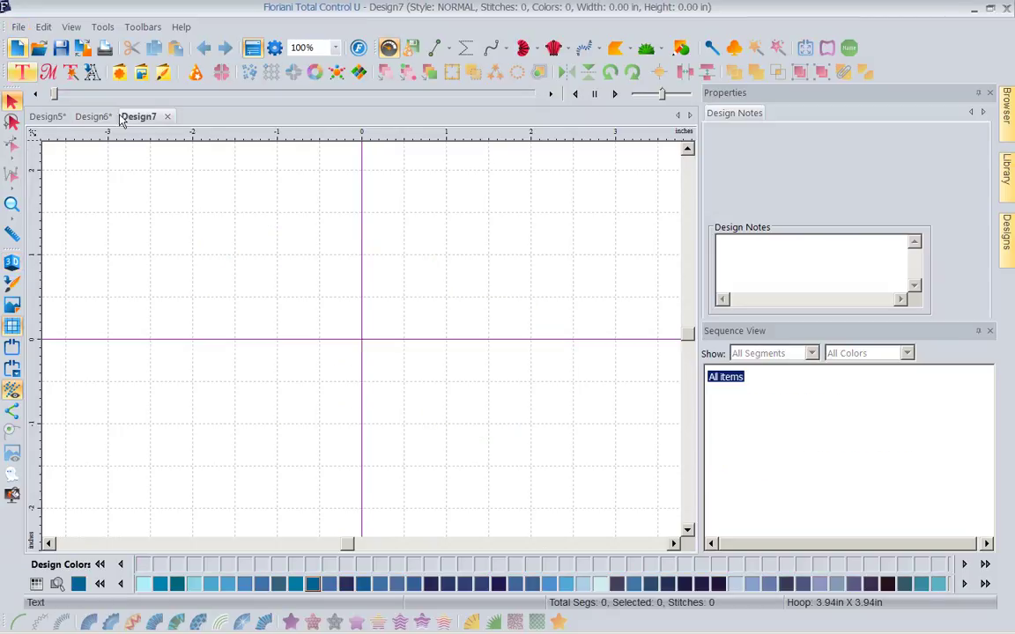
left_click(1011, 207)
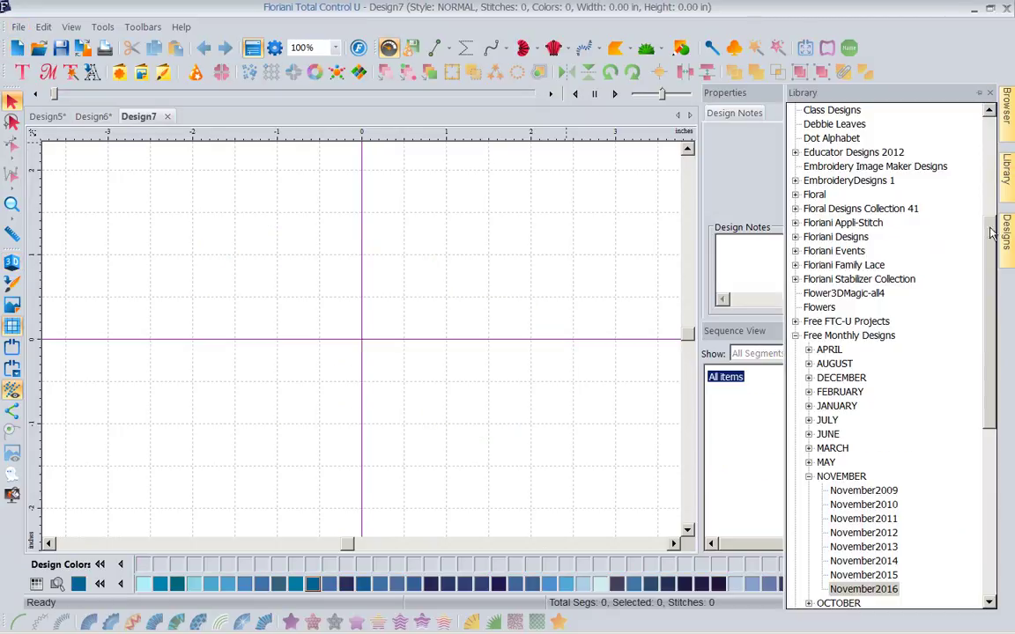
left_click(876, 590)
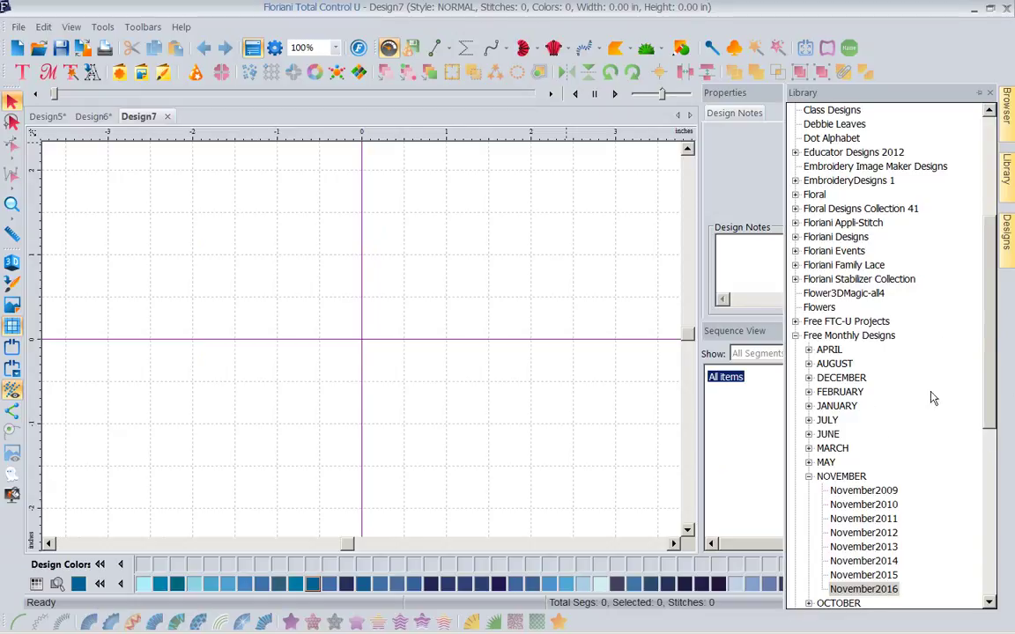
left_click(1011, 260)
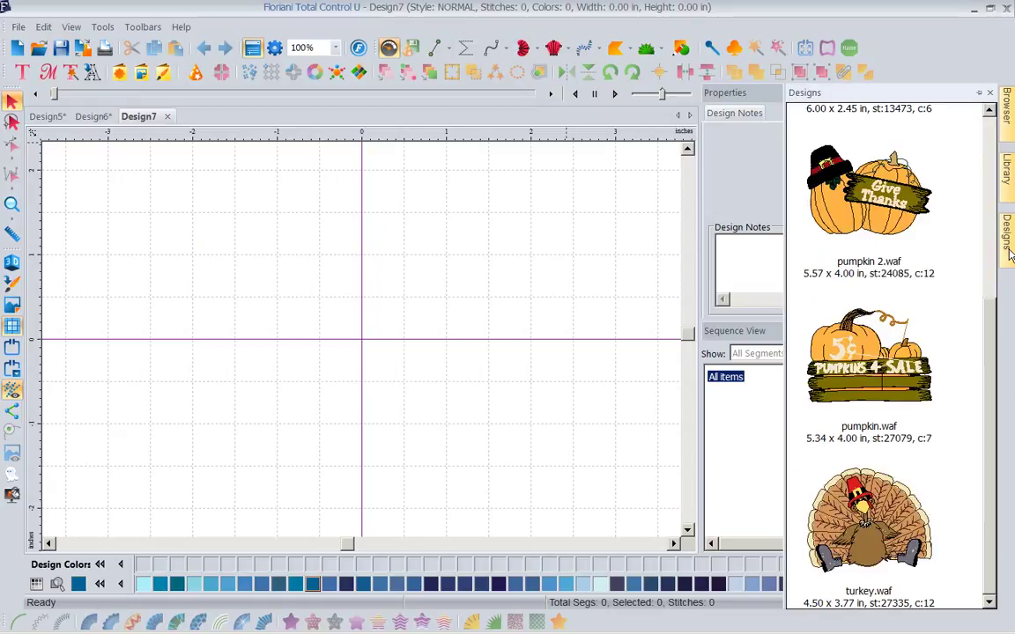
left_click_drag(823, 493, 383, 374)
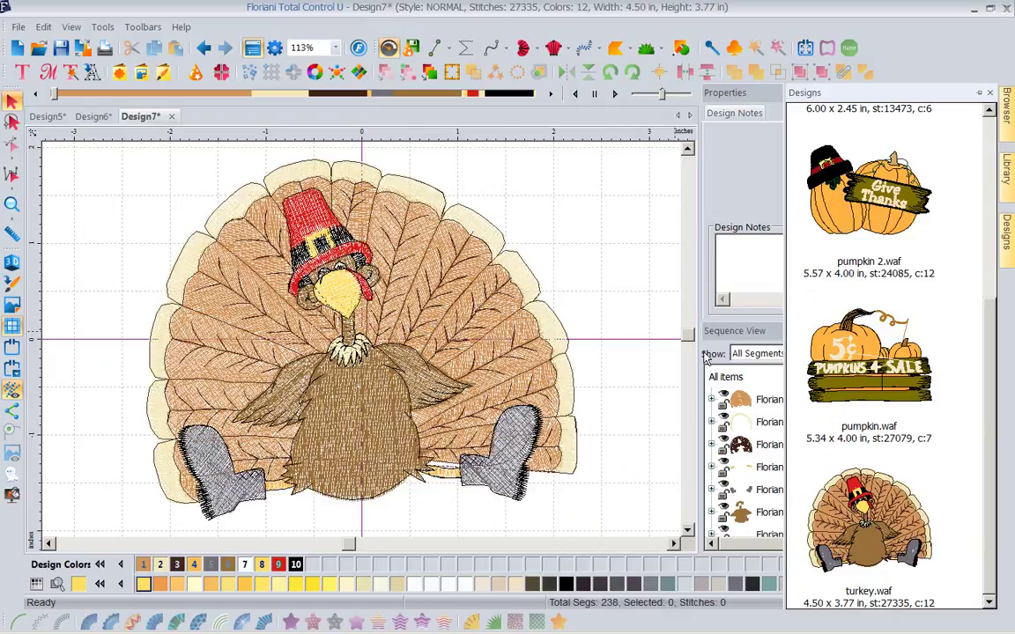
Select all turkey items and add five outline ripples spaced 0.25 in.
left_click(745, 378)
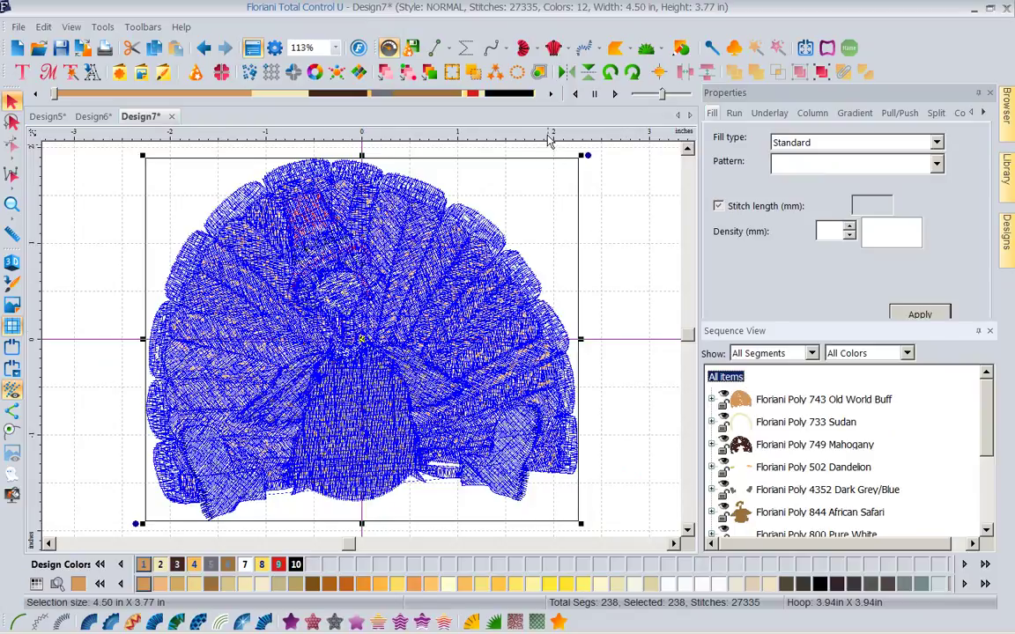
left_click(541, 72)
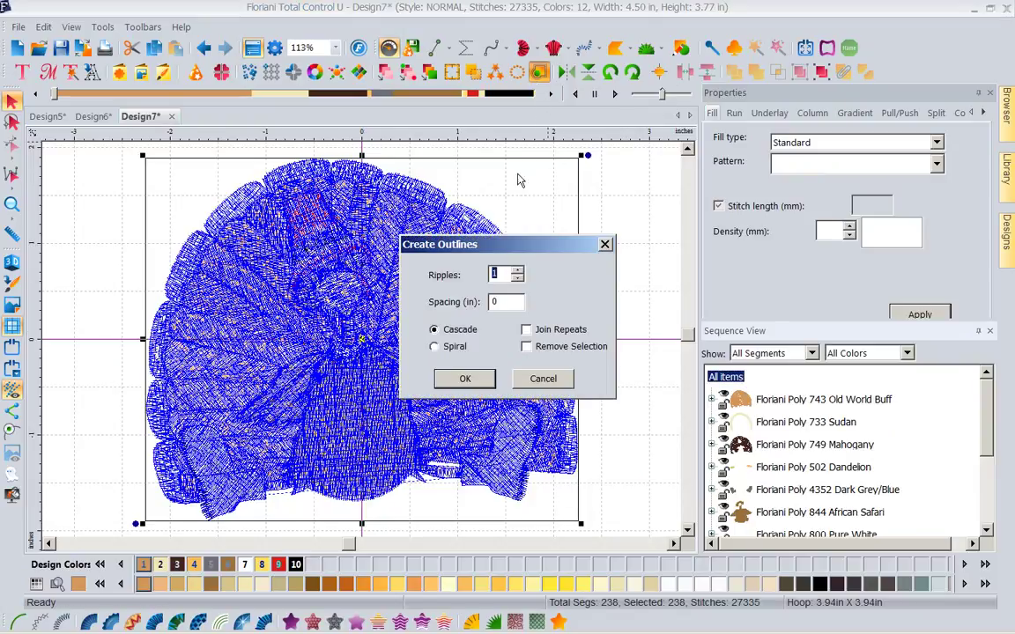
left_click_drag(498, 275, 476, 275)
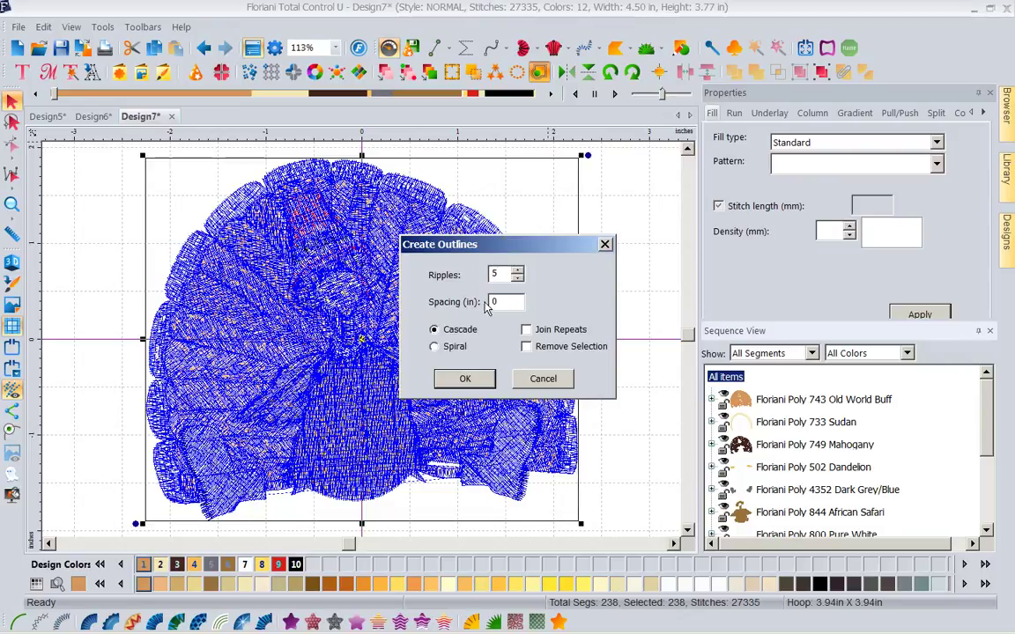
left_click_drag(505, 302, 452, 303)
left_click(470, 382)
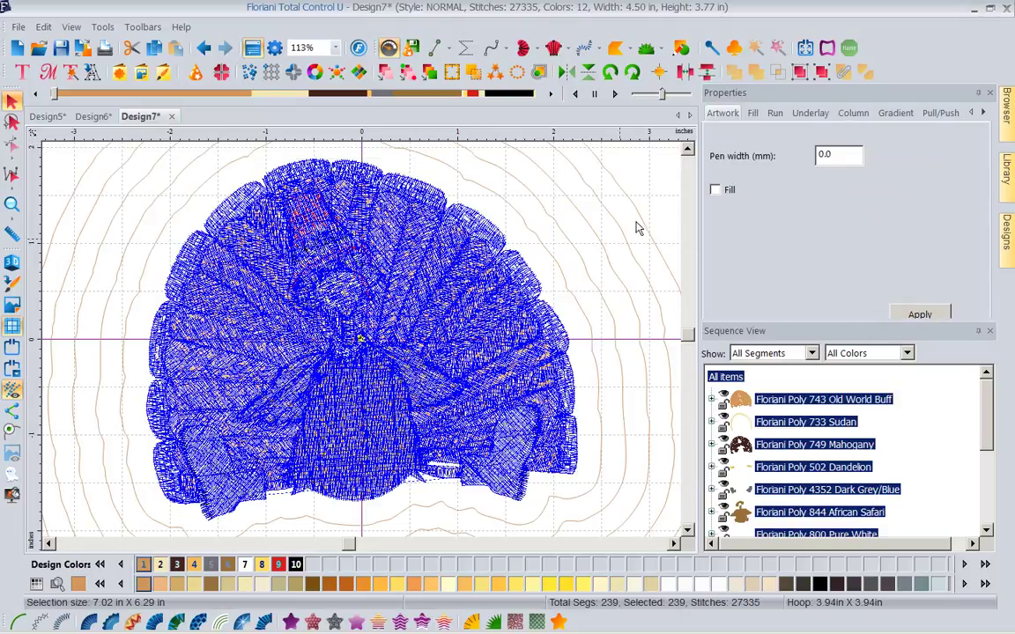
Zoom to fit the turkey and its outlines, then deselect.
left_click(303, 47)
left_click(304, 88)
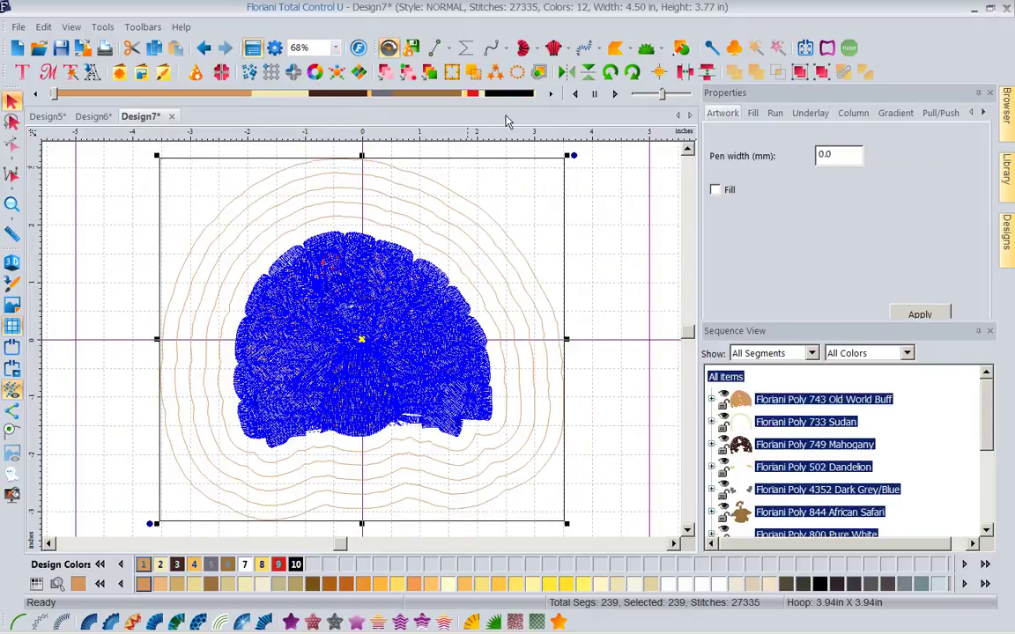
left_click(667, 230)
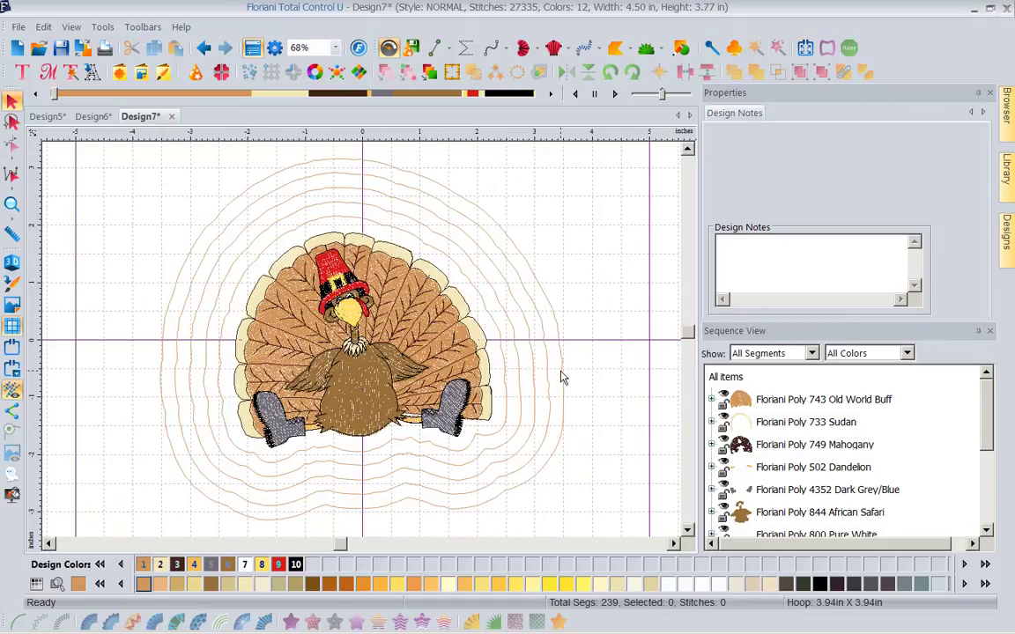
Convert the Old World Buff outline ripples to a Bean run at 3.5 mm stitch length.
scroll(892, 459, "down", 2)
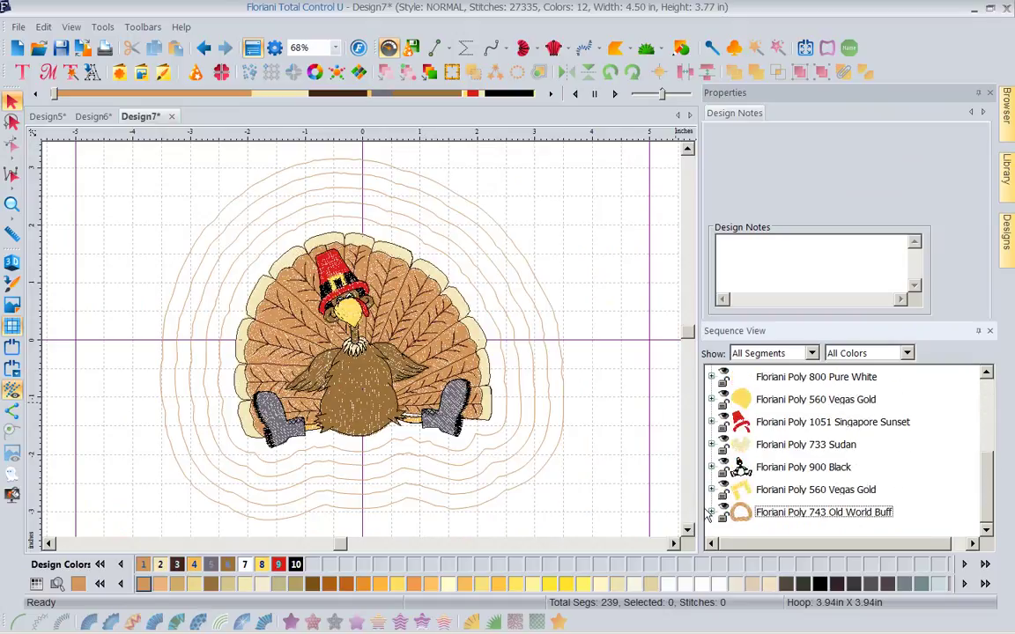
left_click(712, 515)
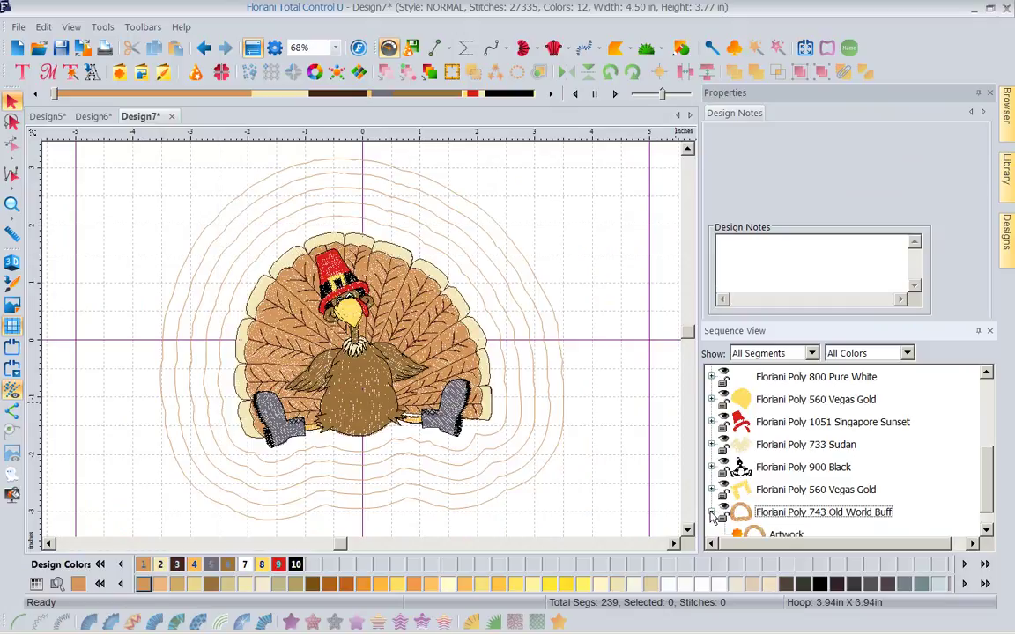
left_click(755, 534)
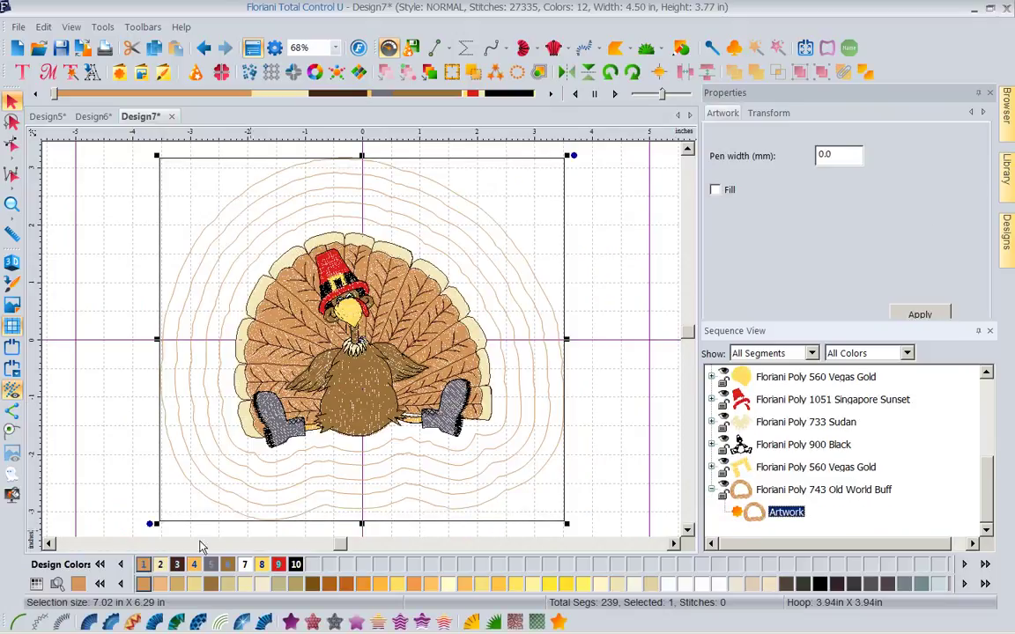
left_click(17, 623)
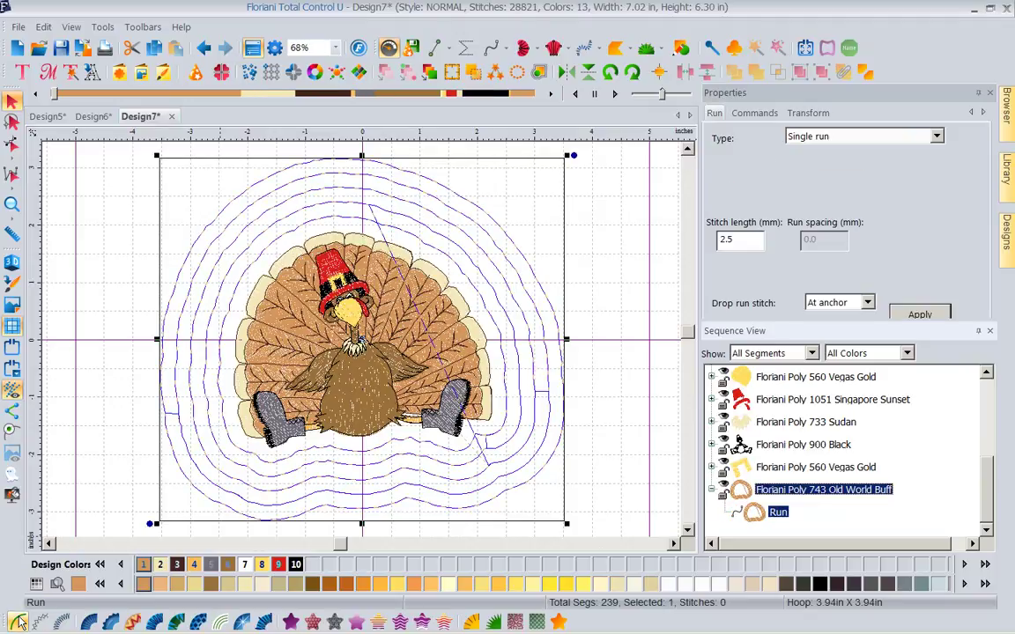
left_click(938, 136)
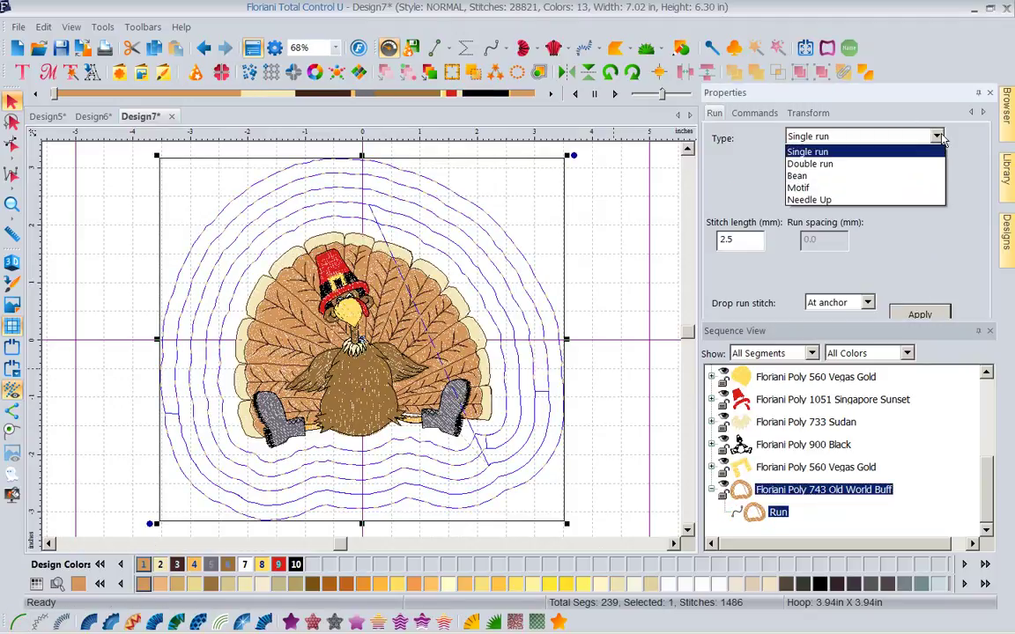
left_click(827, 178)
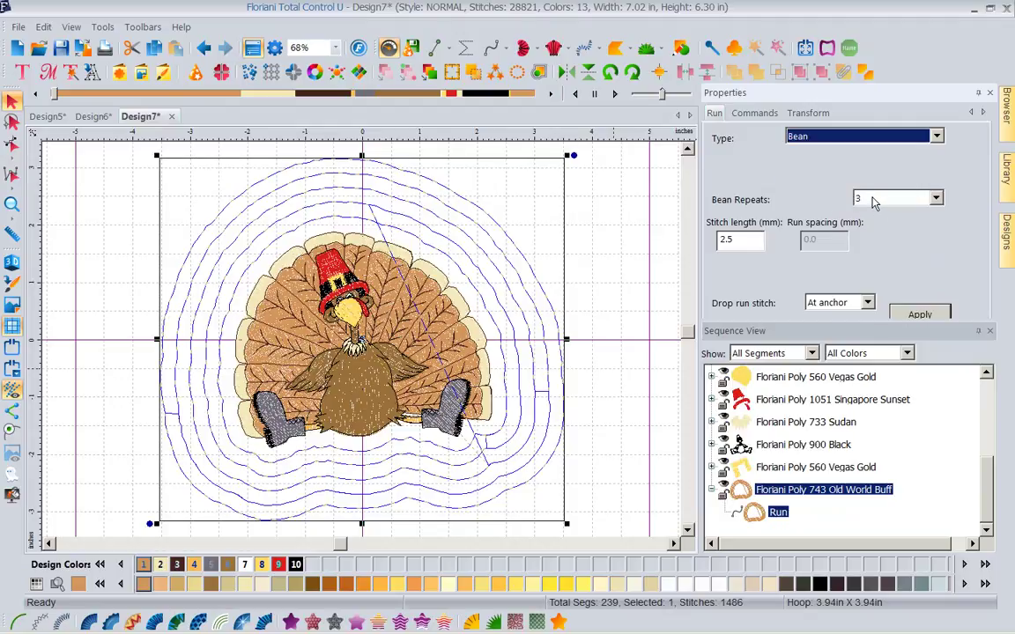
double_click(741, 238)
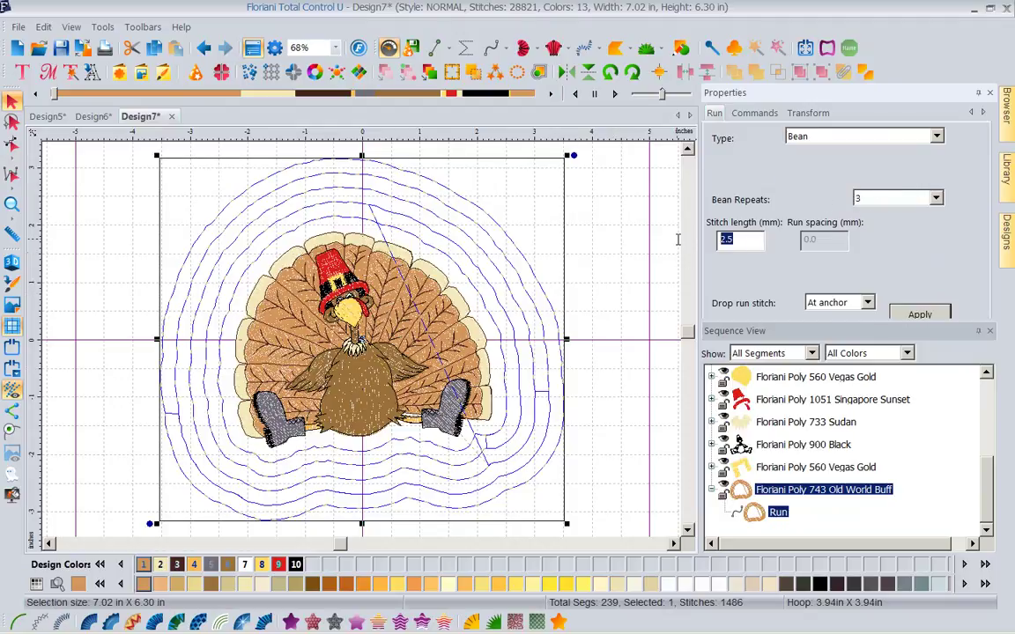
type("3.")
left_click(914, 315)
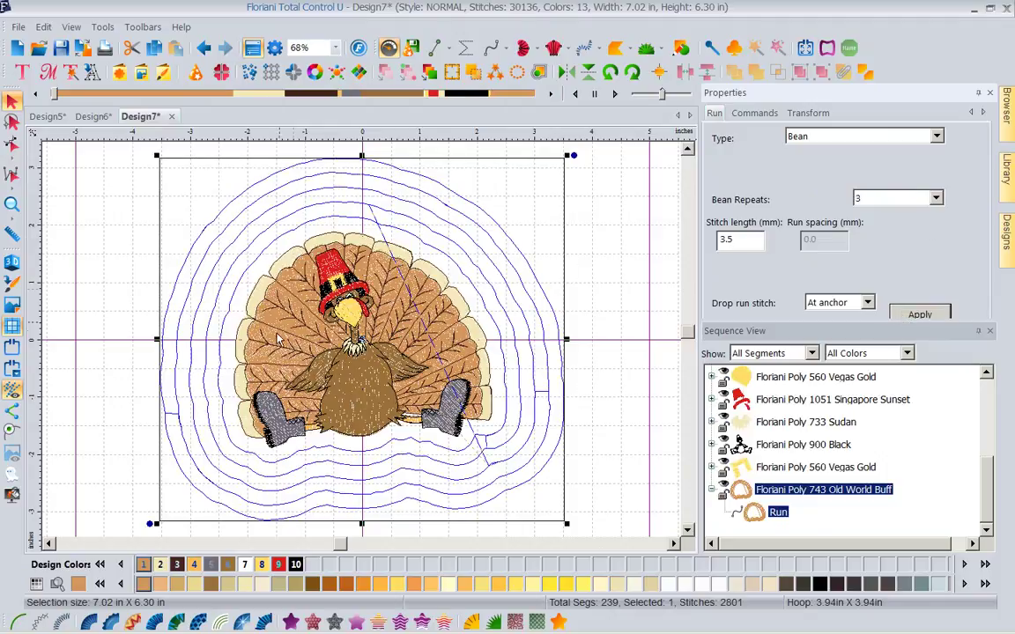
left_click(604, 219)
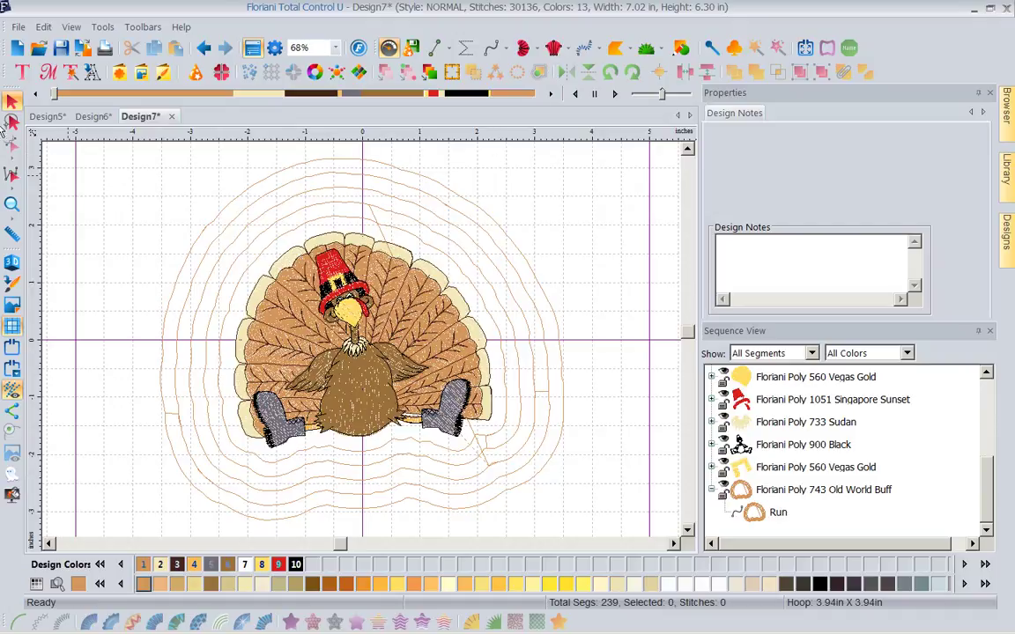
Start a new design and place turkey.waf from the Designs collection on the canvas.
left_click(17, 47)
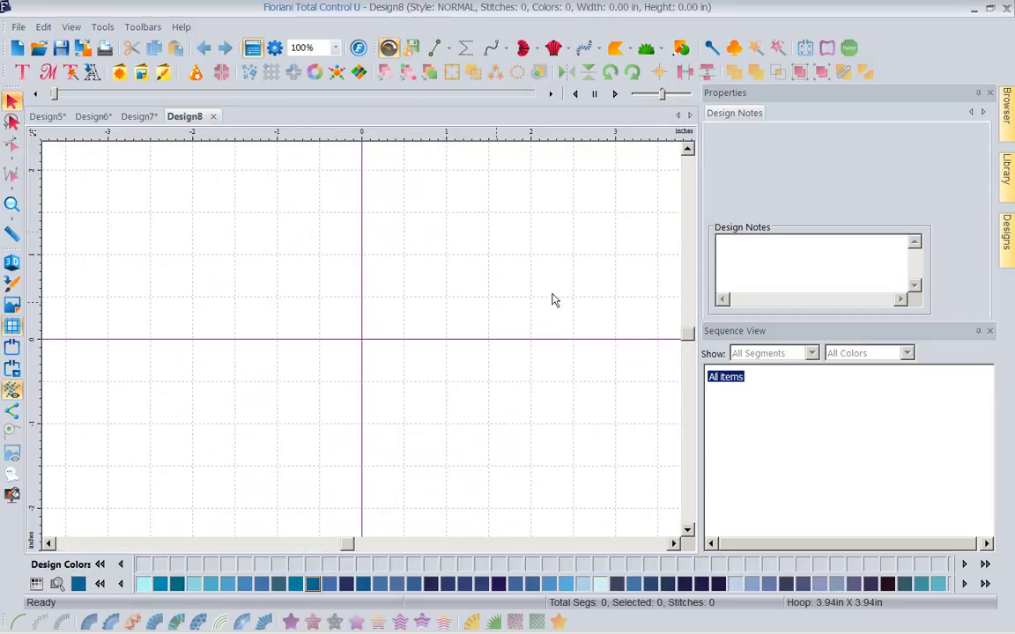
left_click(1007, 232)
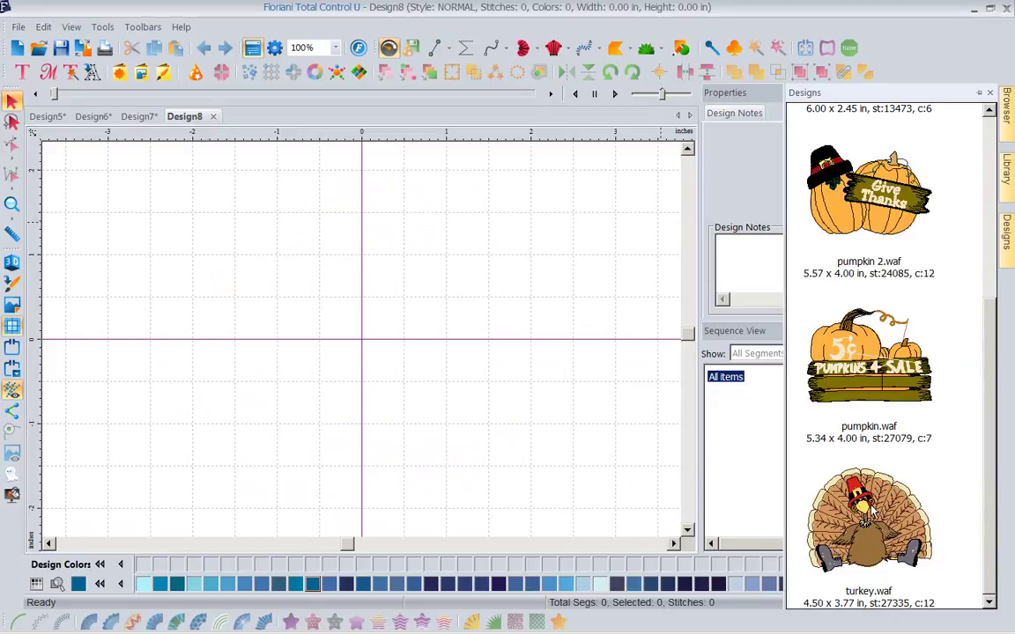
left_click_drag(873, 515, 374, 345)
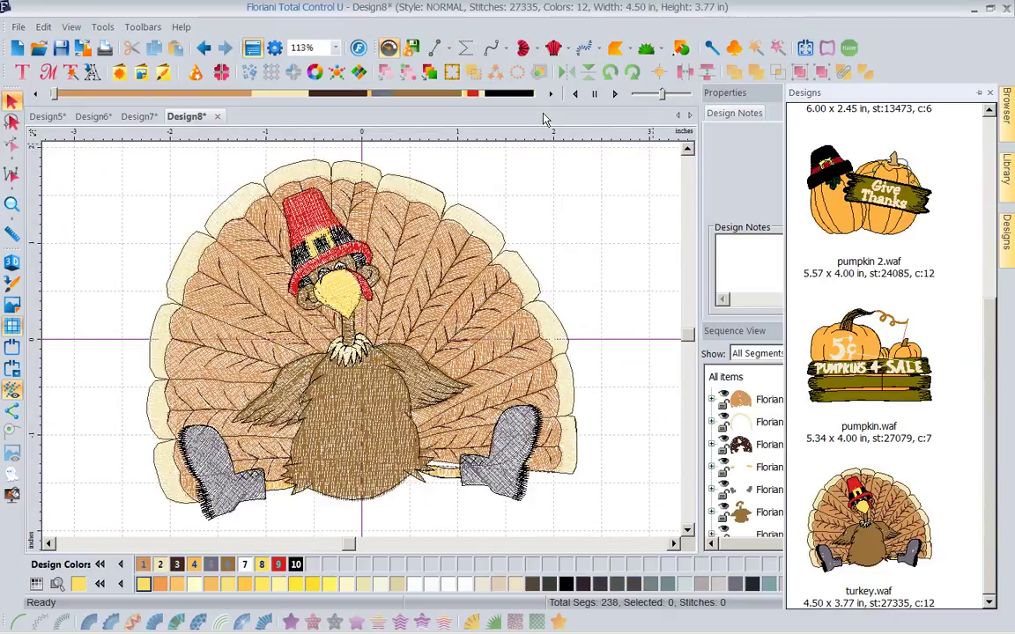
Surround the whole turkey with spiral outline ripples spaced 0.25 in, fitted in view.
left_click(430, 287)
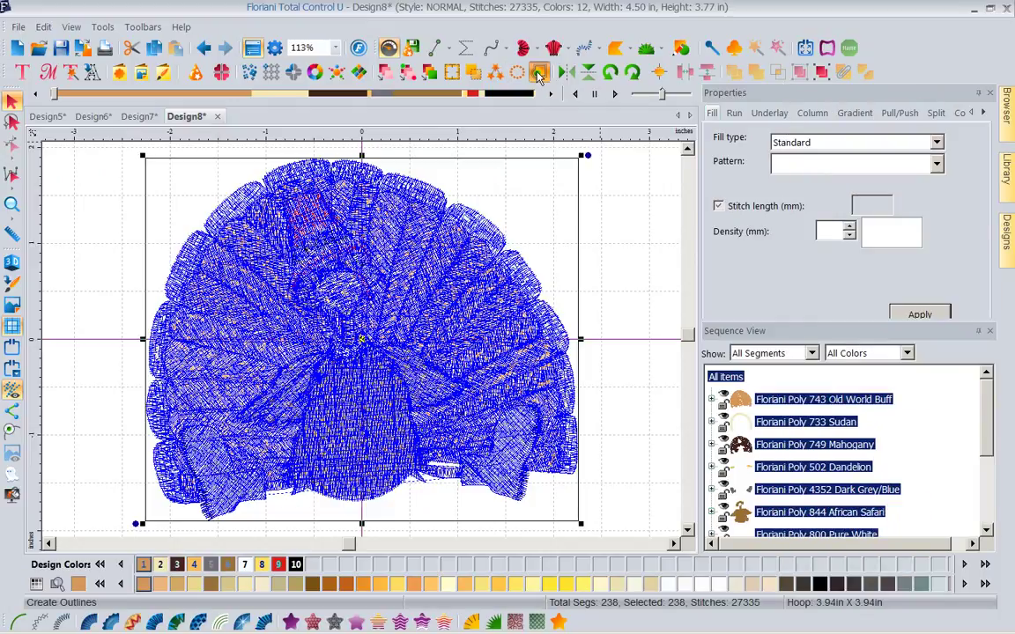
left_click(539, 74)
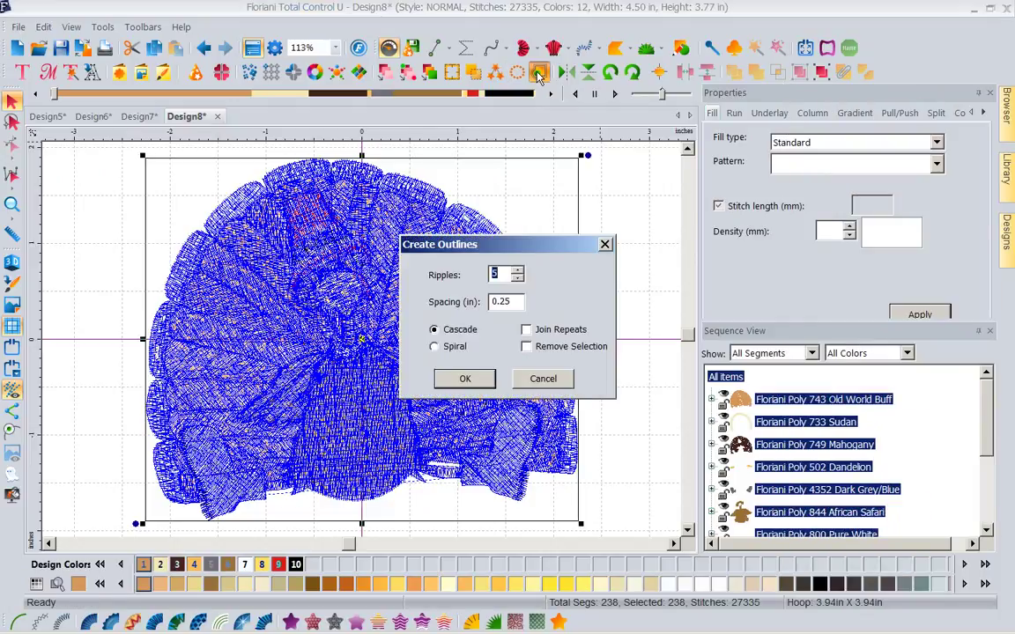
left_click(434, 348)
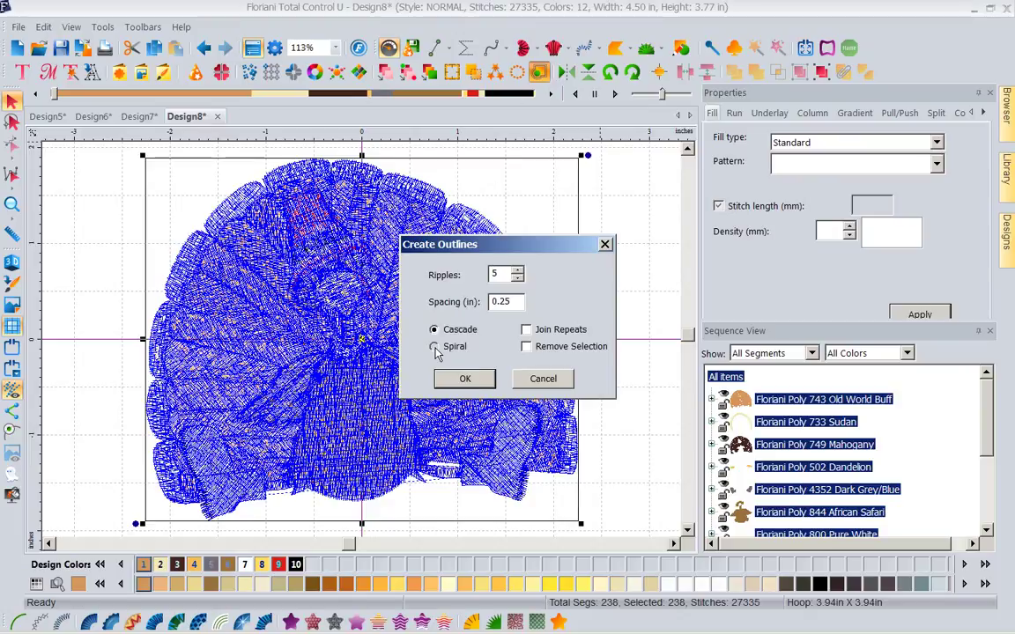
left_click(466, 379)
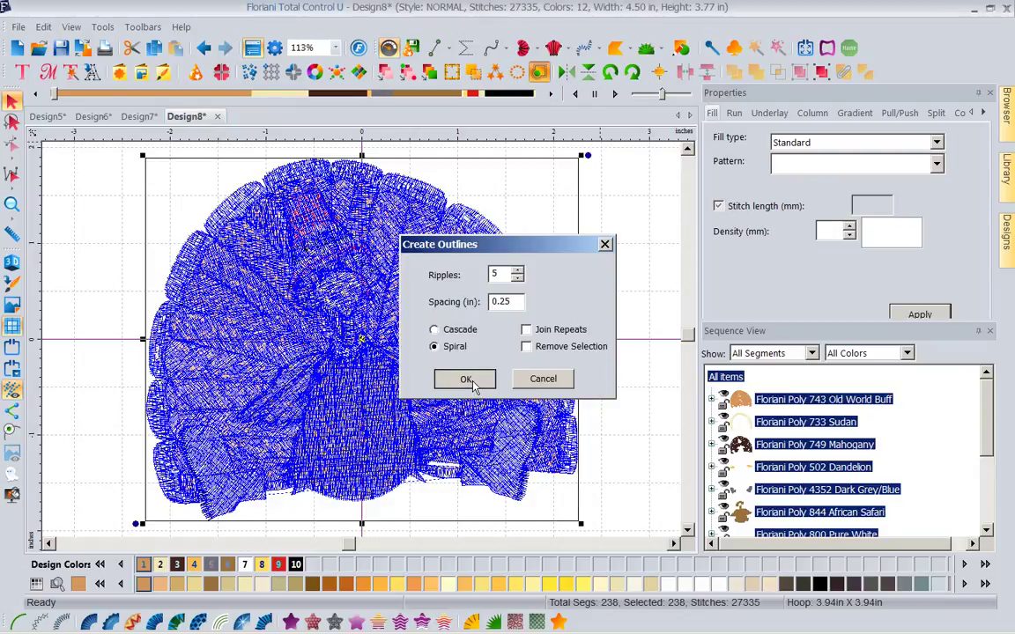
left_click(338, 49)
left_click(308, 88)
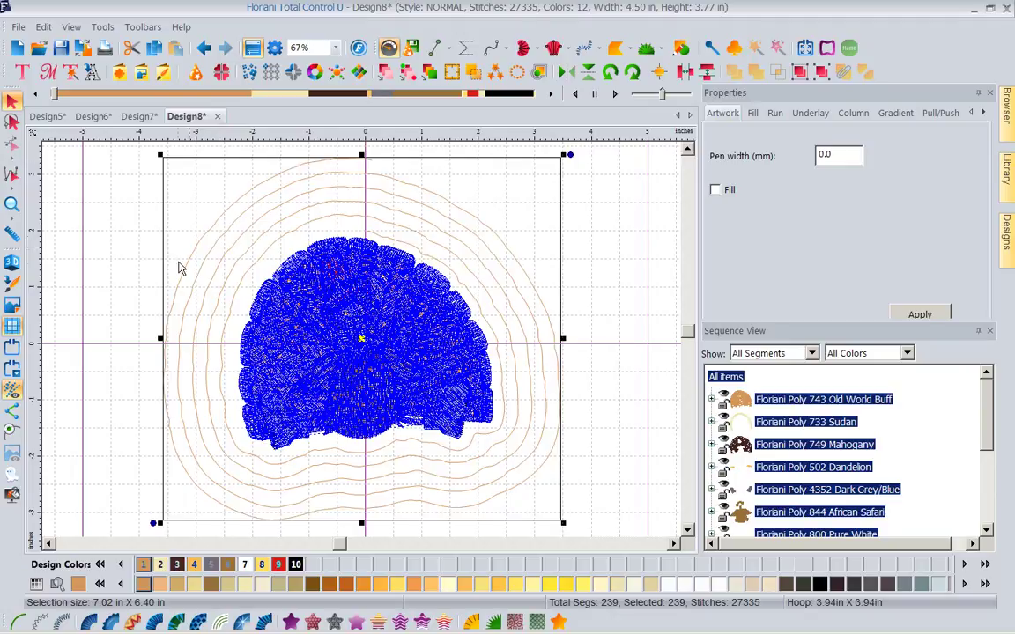
In a new design, add plain lettering that reads 'Ditza' instead of MY TEXT.
left_click(16, 49)
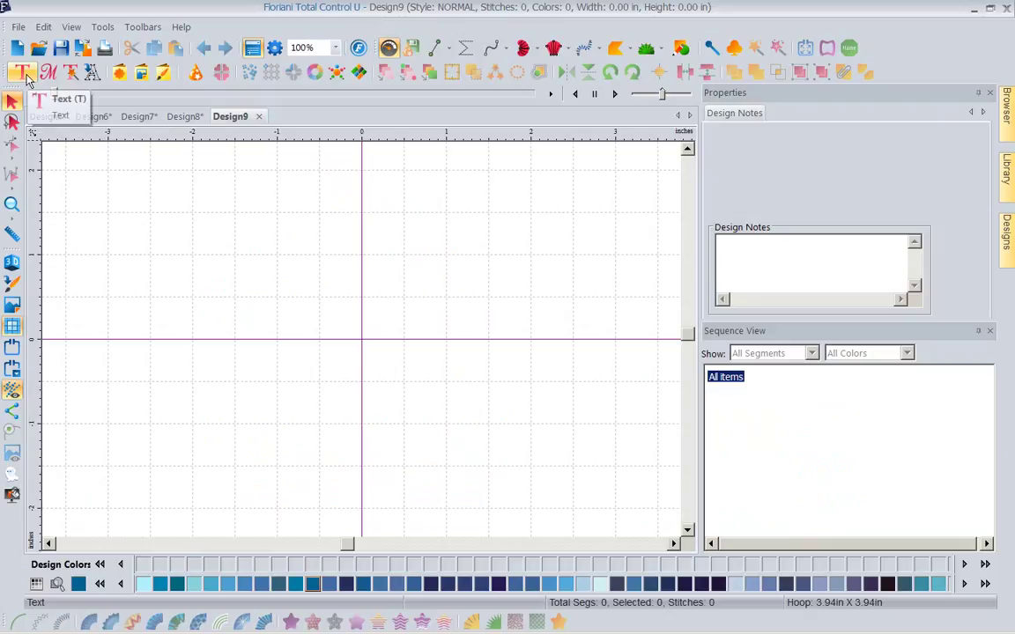
left_click(27, 79)
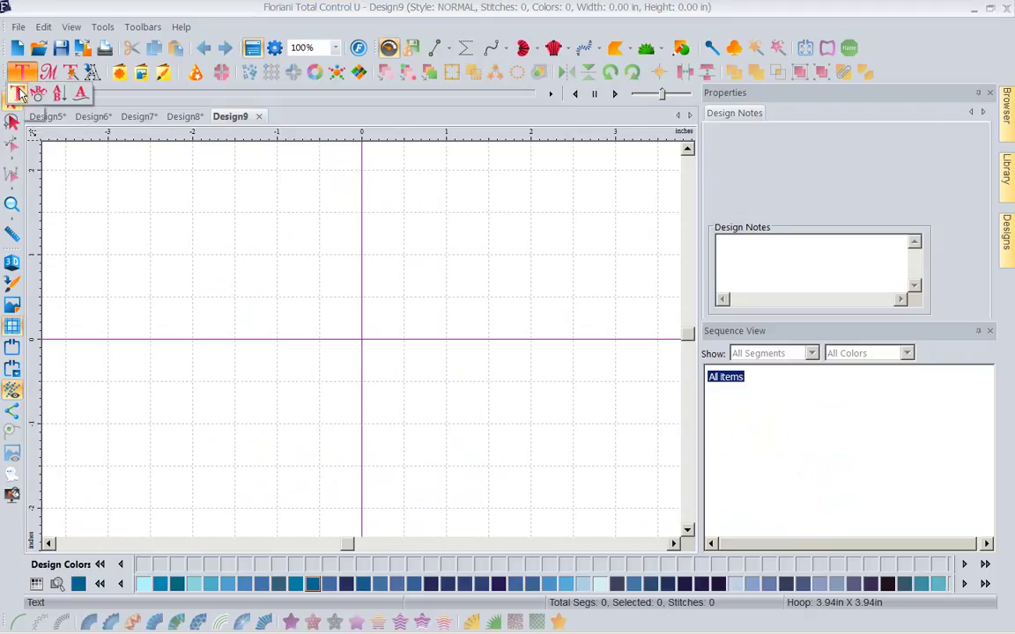
left_click(18, 93)
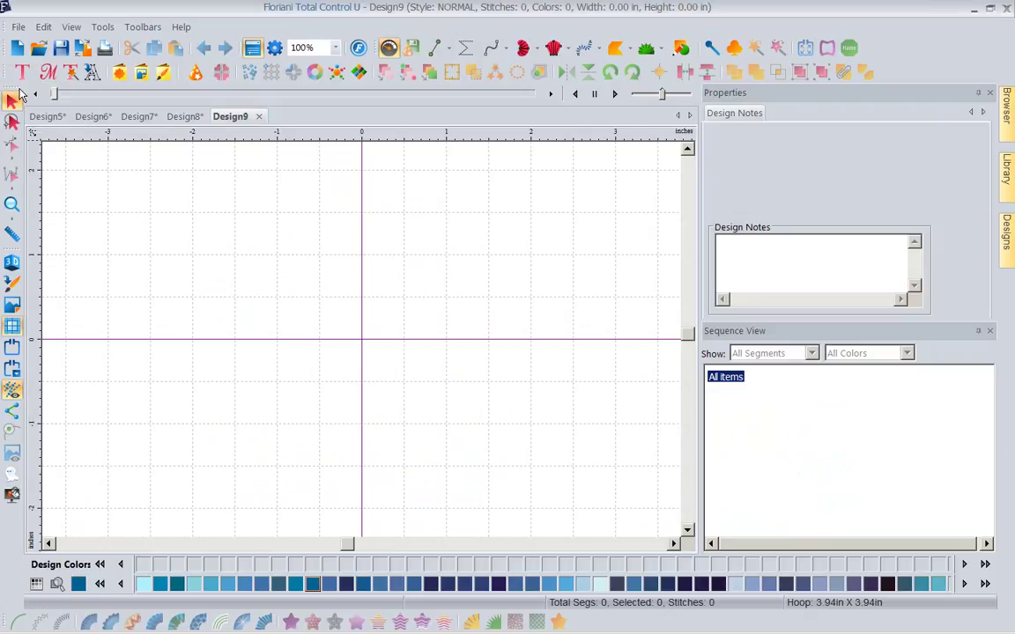
left_click(369, 384)
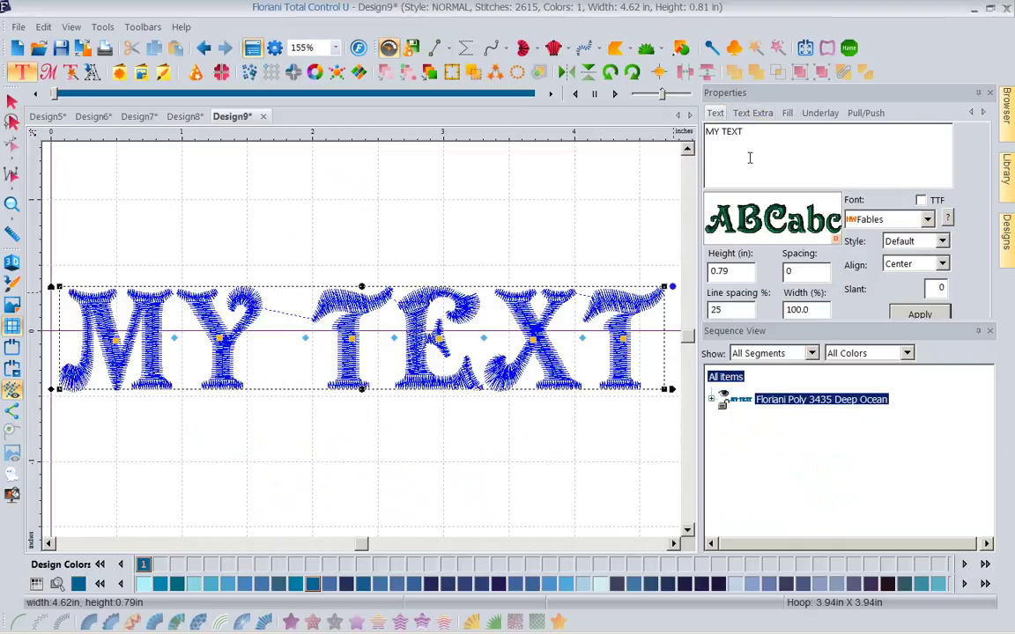
left_click_drag(753, 135, 667, 135)
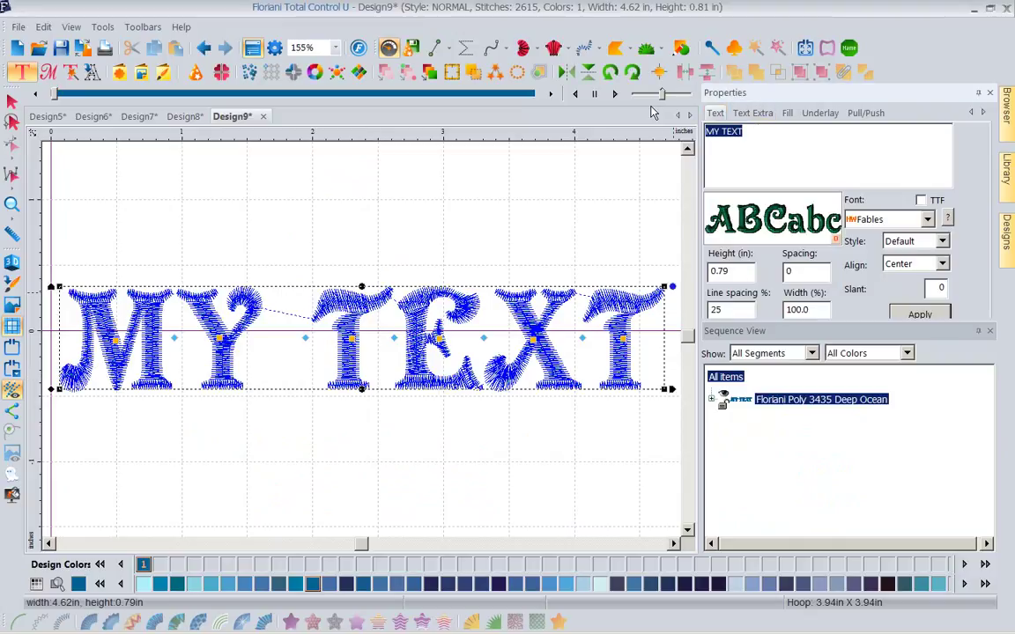
type("Ditza")
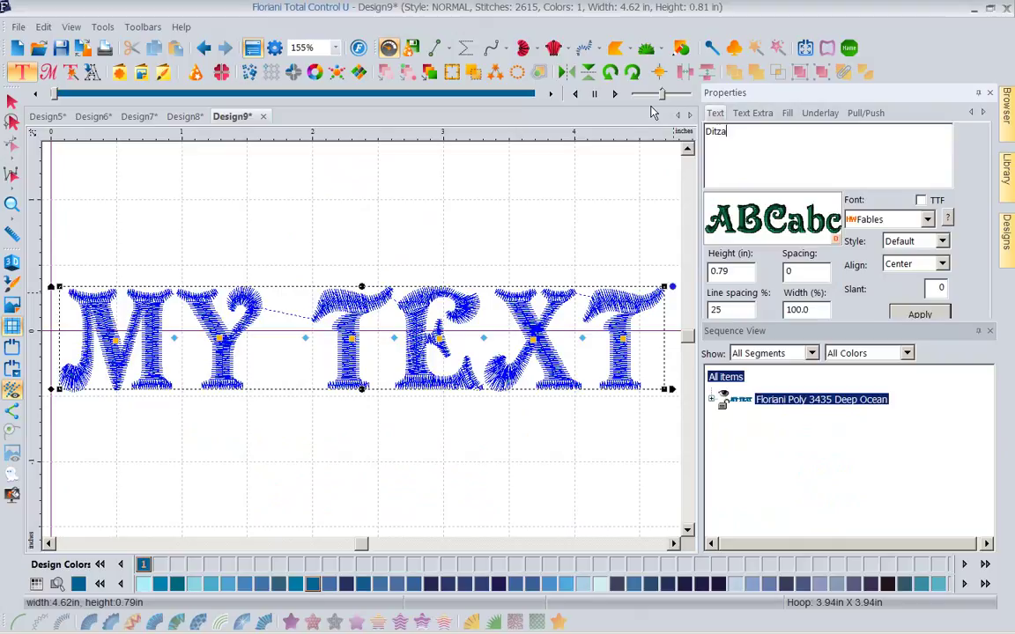
left_click(927, 314)
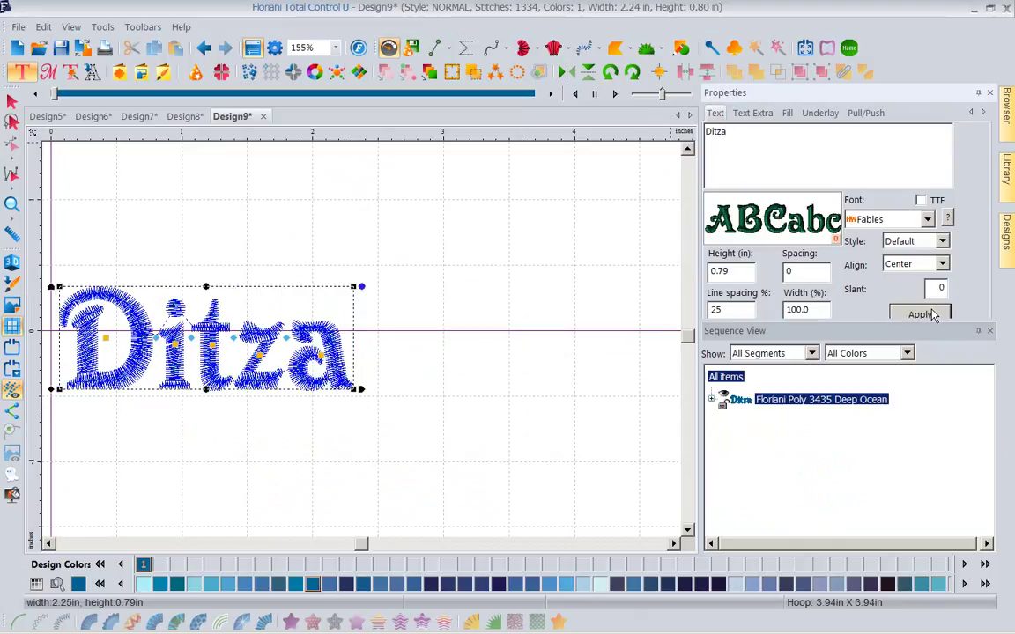
Stretch the Ditza lettering to about 2.89 in wide and spread the z and a apart.
left_click(50, 545)
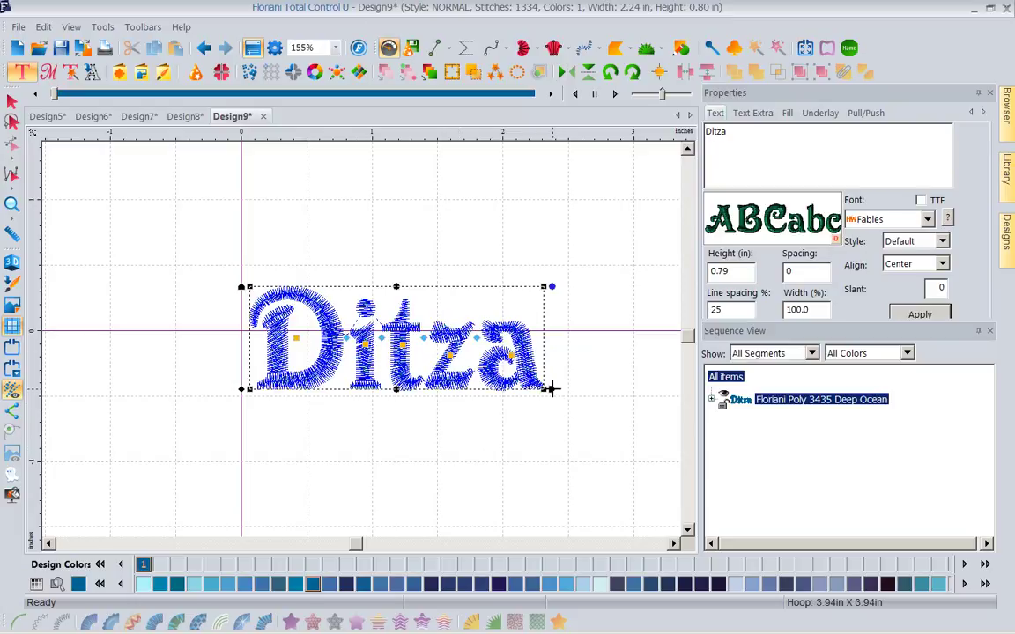
left_click_drag(551, 389, 626, 391)
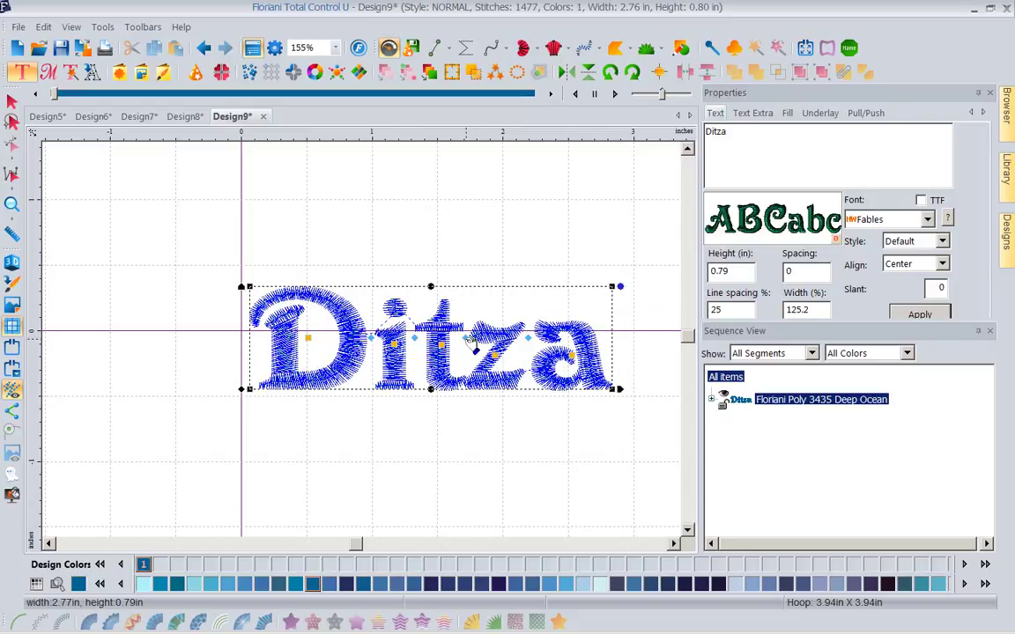
left_click_drag(462, 335, 478, 337)
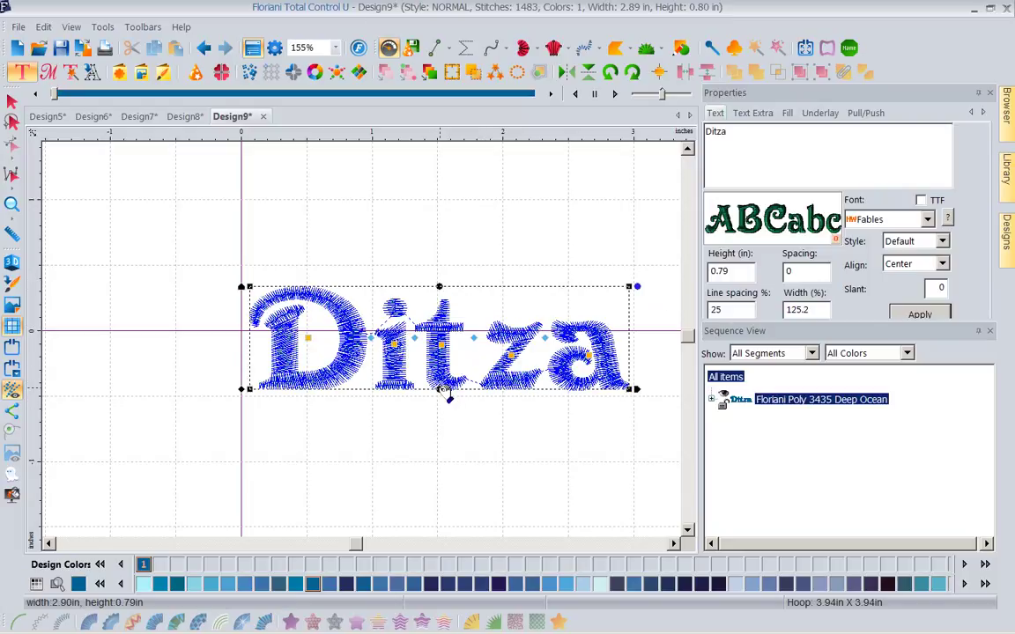
mouse_move(445, 390)
left_mouse_down()
mouse_move(446, 431)
mouse_move(447, 390)
left_mouse_up()
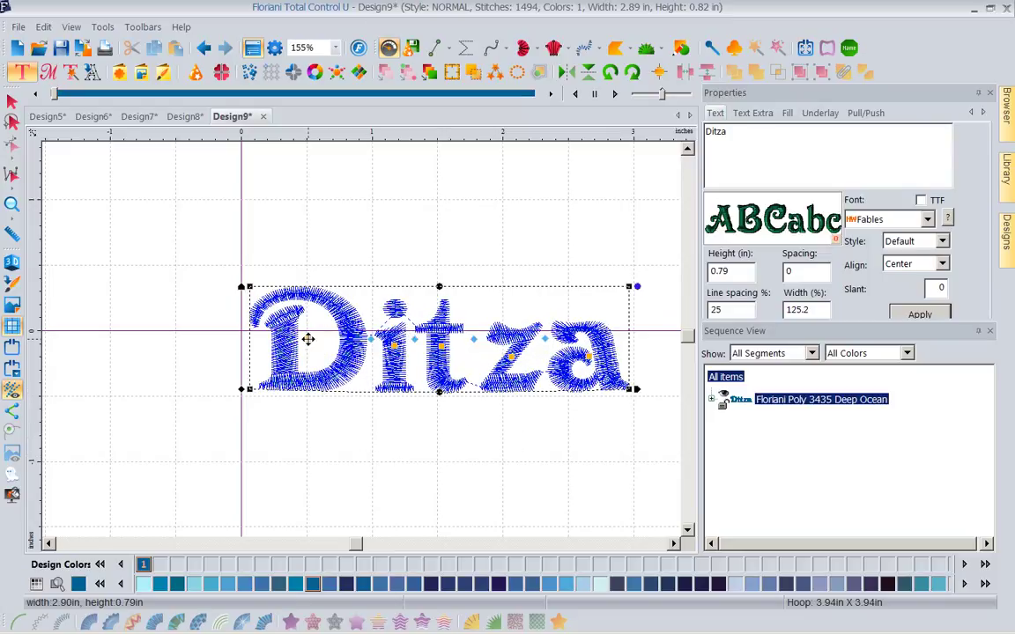
left_click_drag(308, 339, 323, 278)
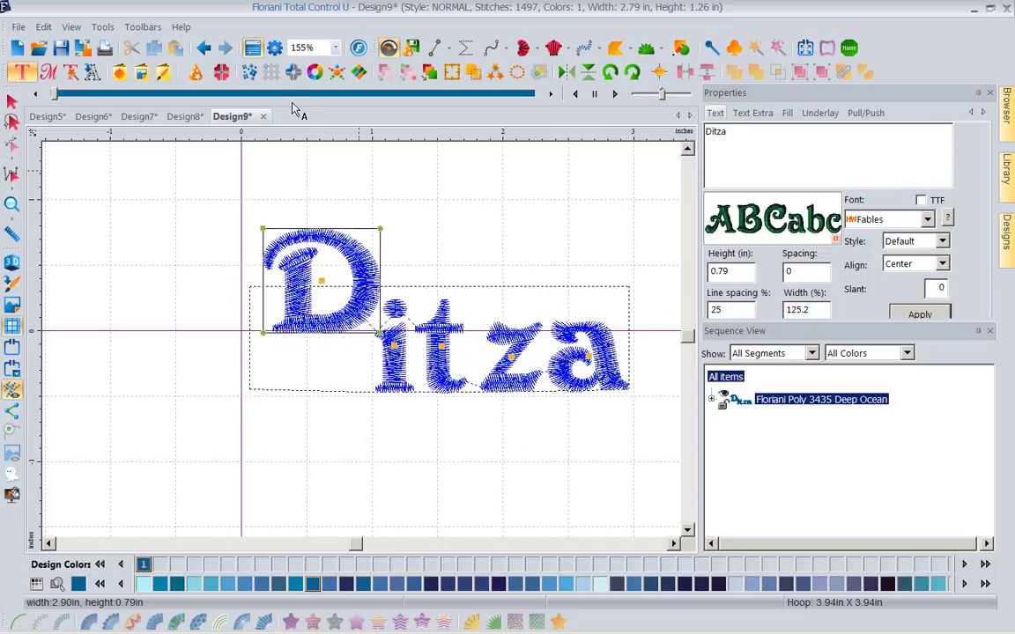
left_click(203, 48)
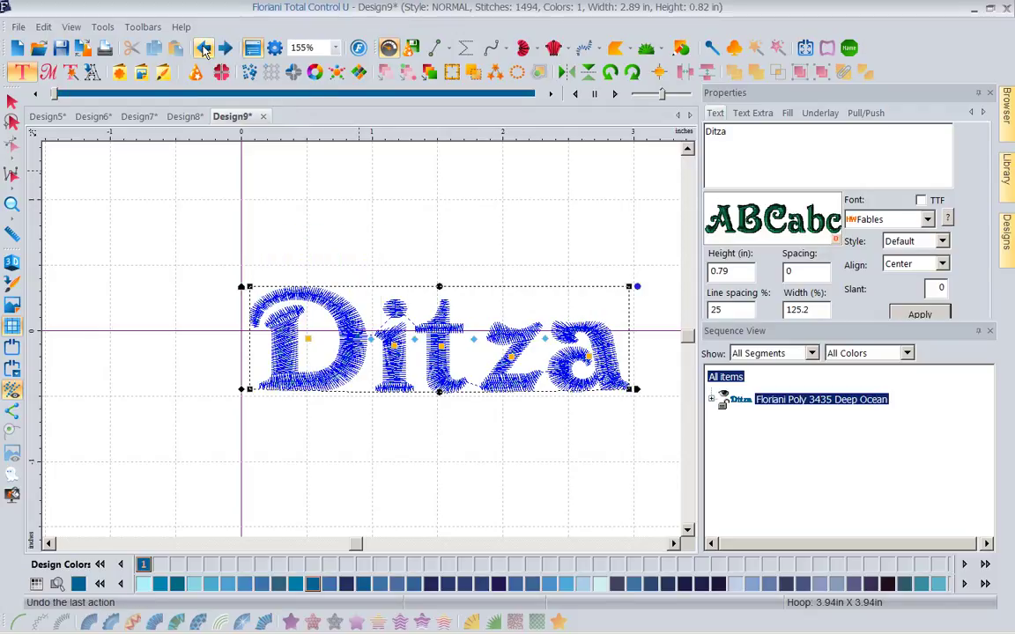
Check the lettering's frame shape options, keep the normal straight frame, and reselect Ditza.
right_click(477, 310)
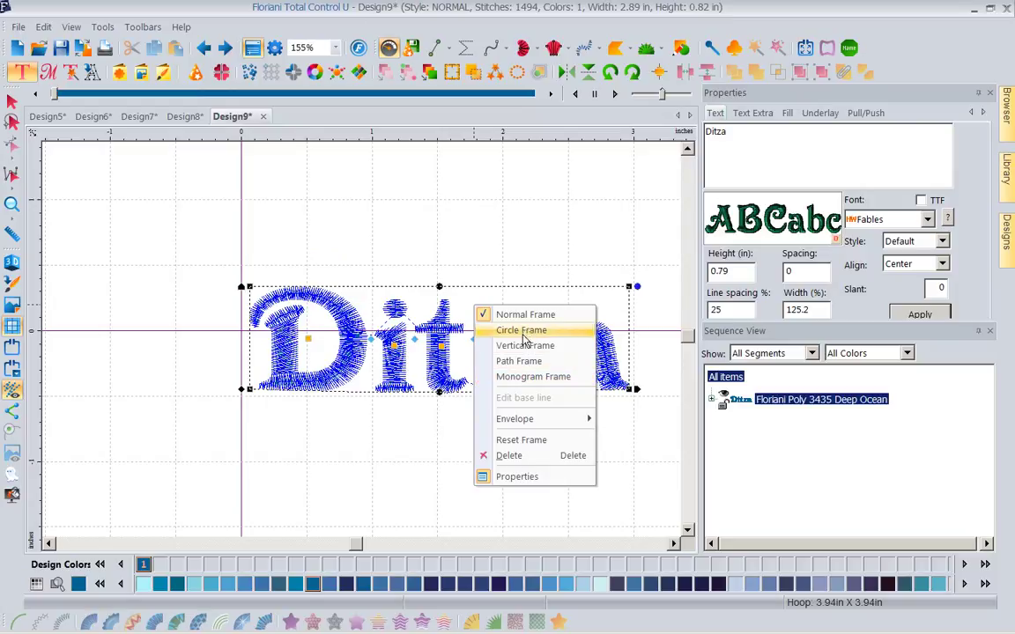
mouse_move(529, 419)
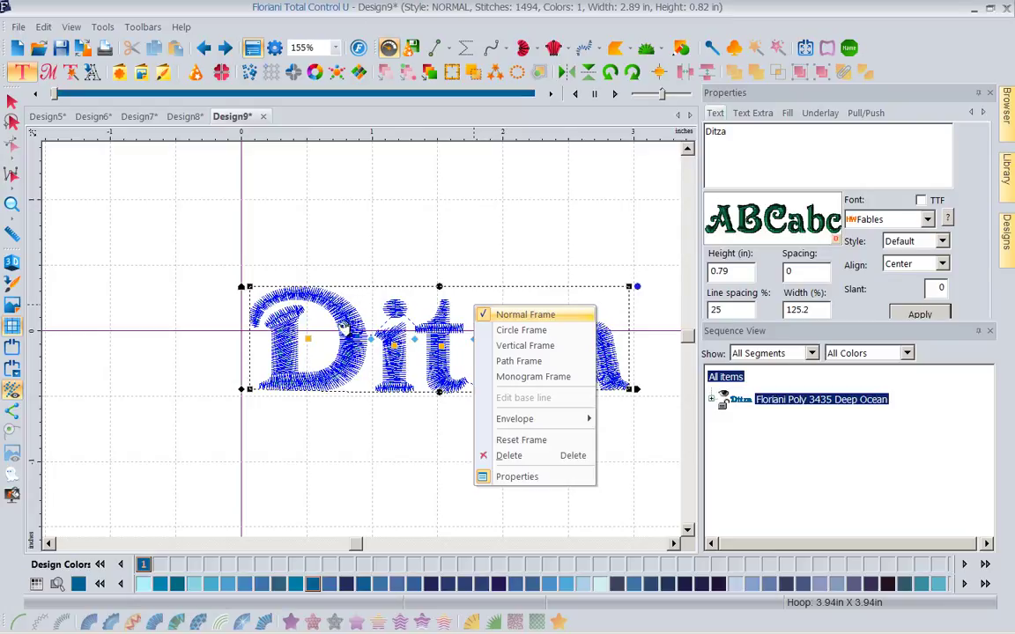
left_click(357, 242)
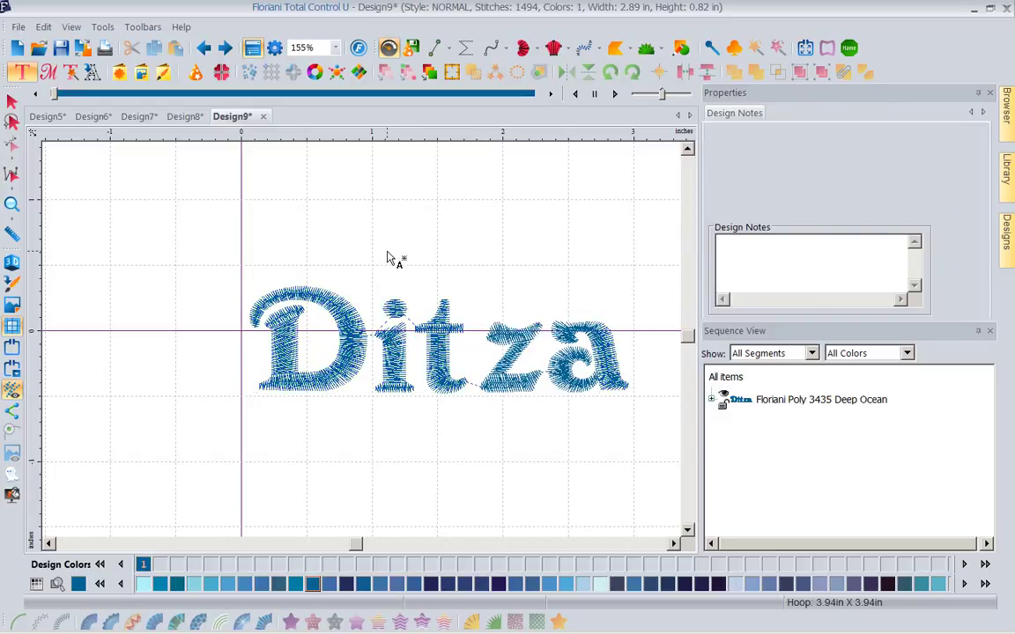
left_click(335, 330)
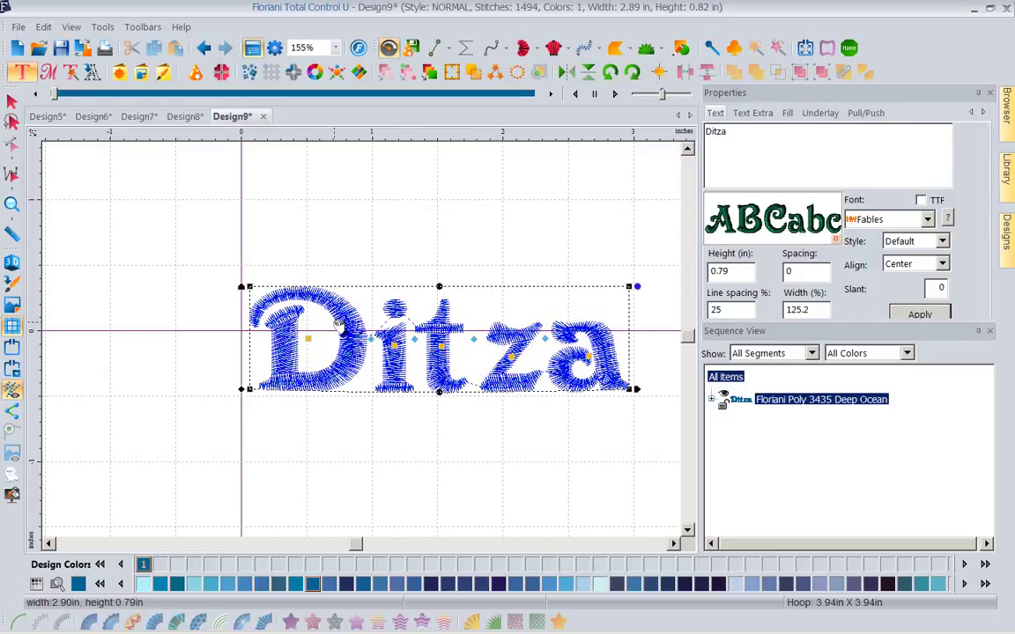
With the Select tool, expand the thread entry in Sequence View and select the Ditza lettering.
left_click(12, 102)
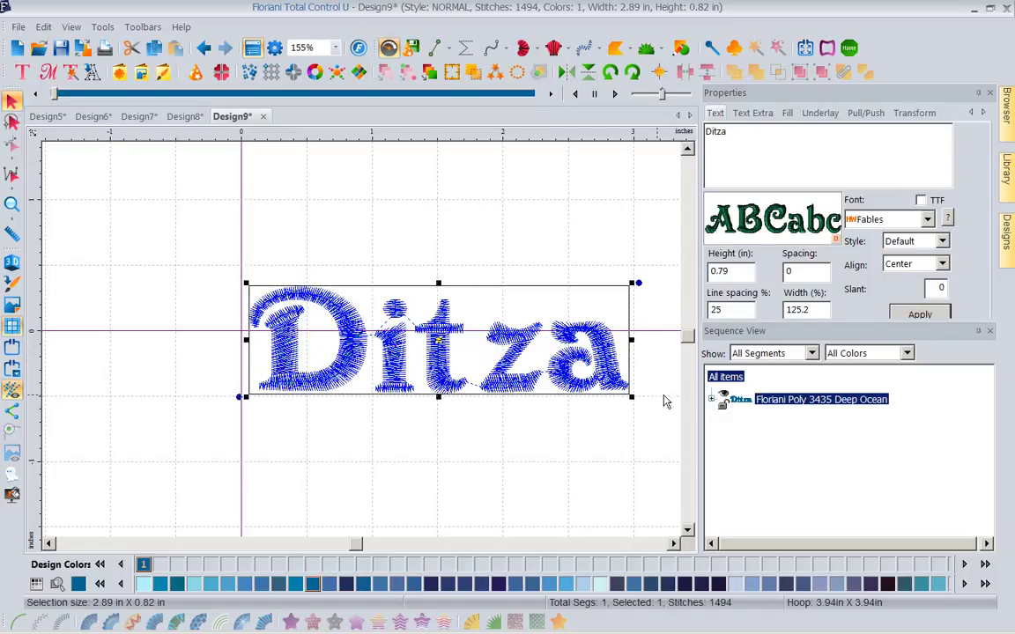
left_click(713, 399)
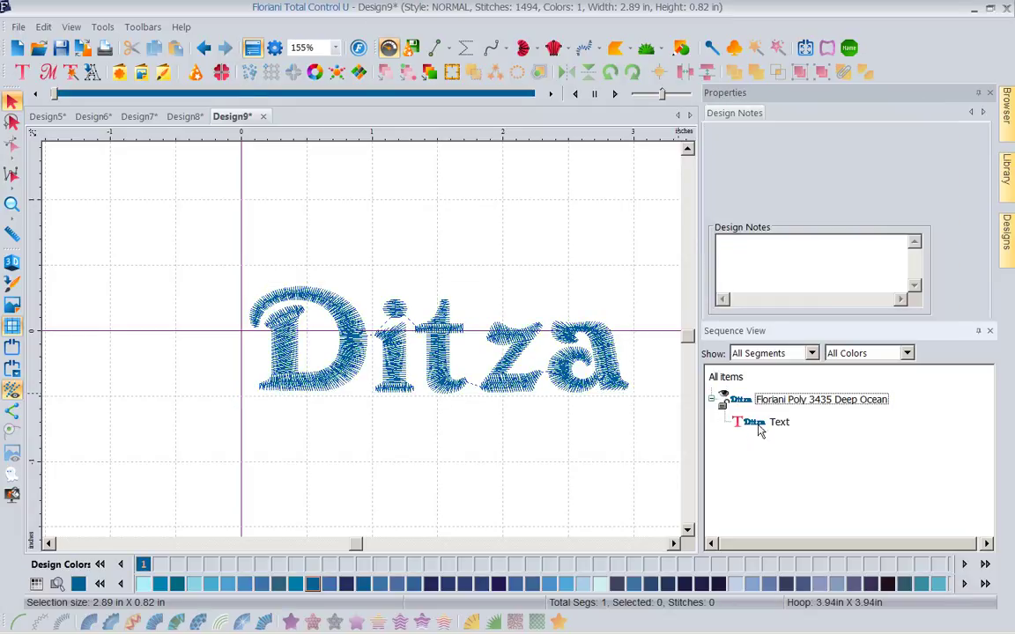
left_click(444, 374)
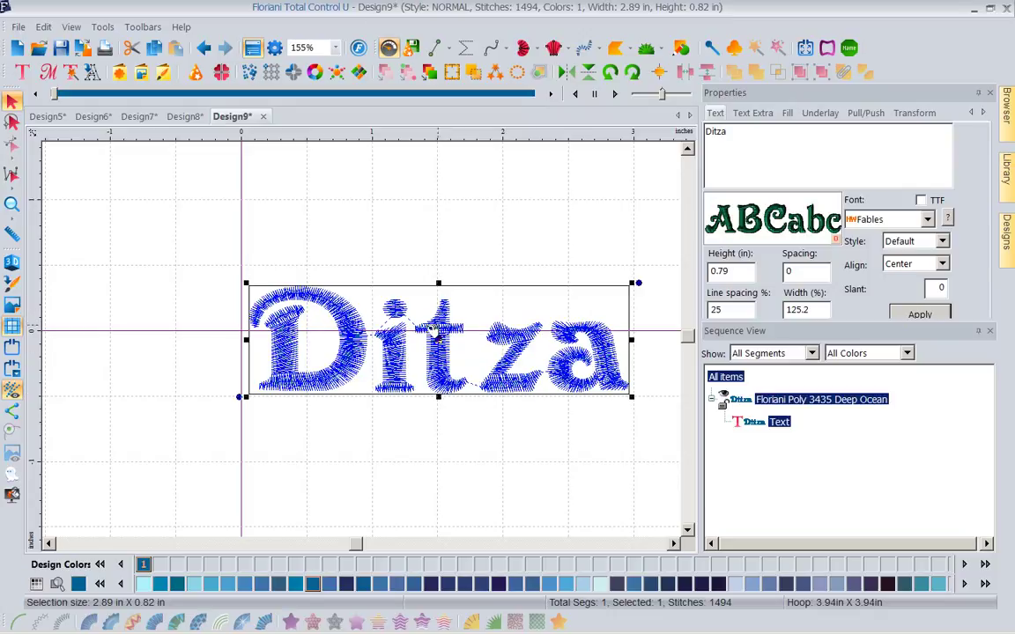
Break the Ditza lettering into separate letter objects with Breakup Text.
right_click(388, 347)
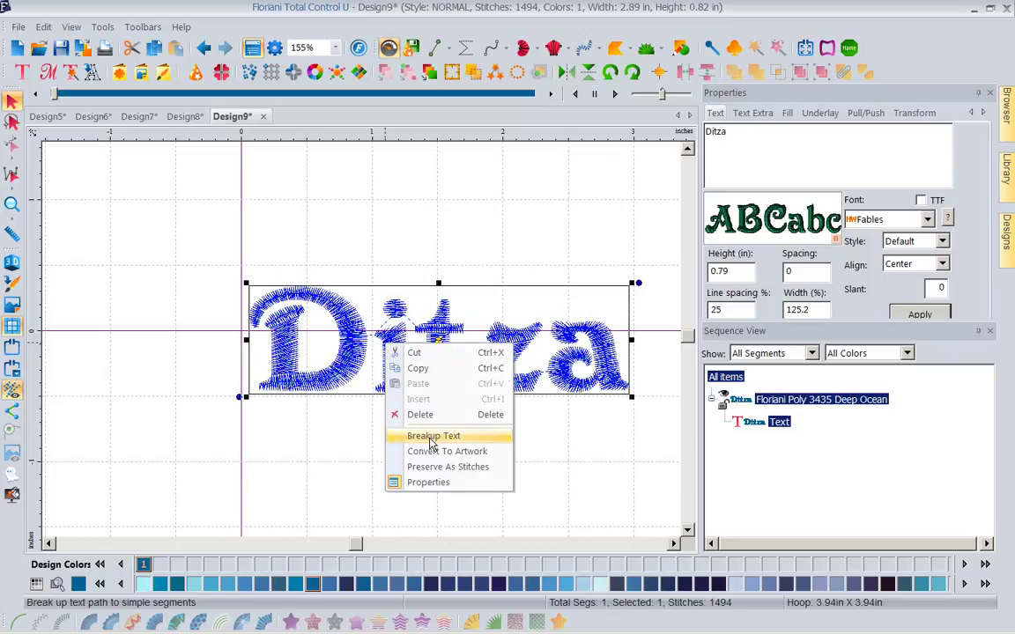
left_click(432, 438)
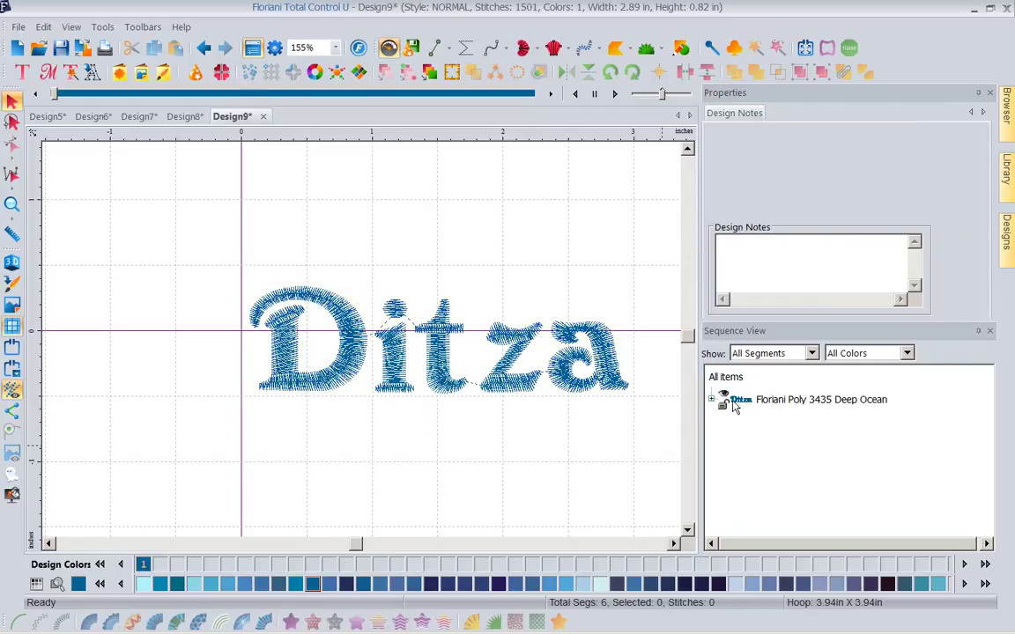
left_click(714, 400)
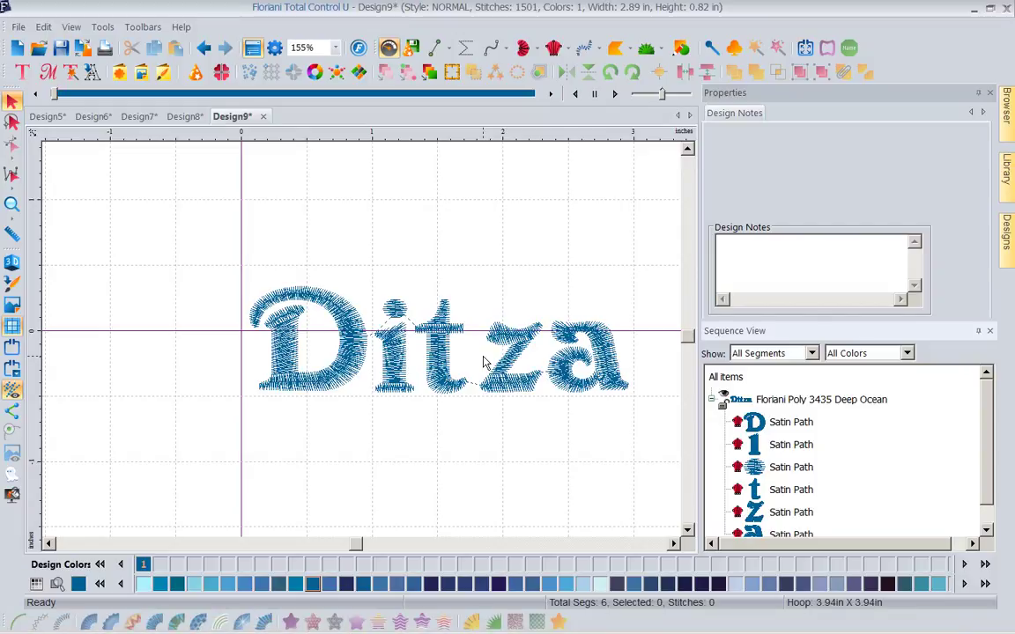
Check the D, i, t, z and a letters, then select all and group them.
left_click(363, 351)
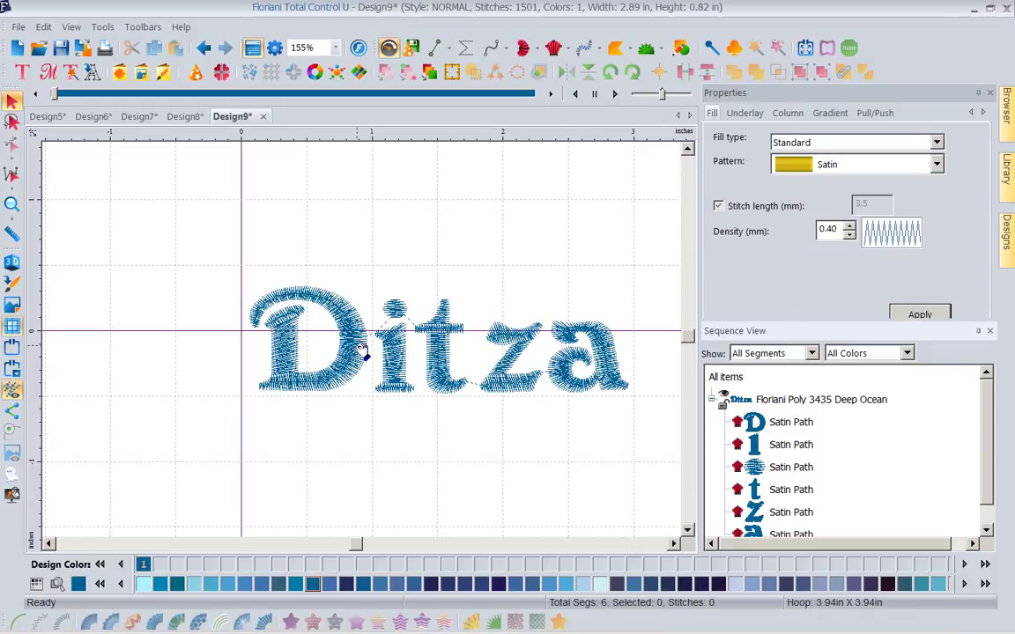
left_click(390, 361)
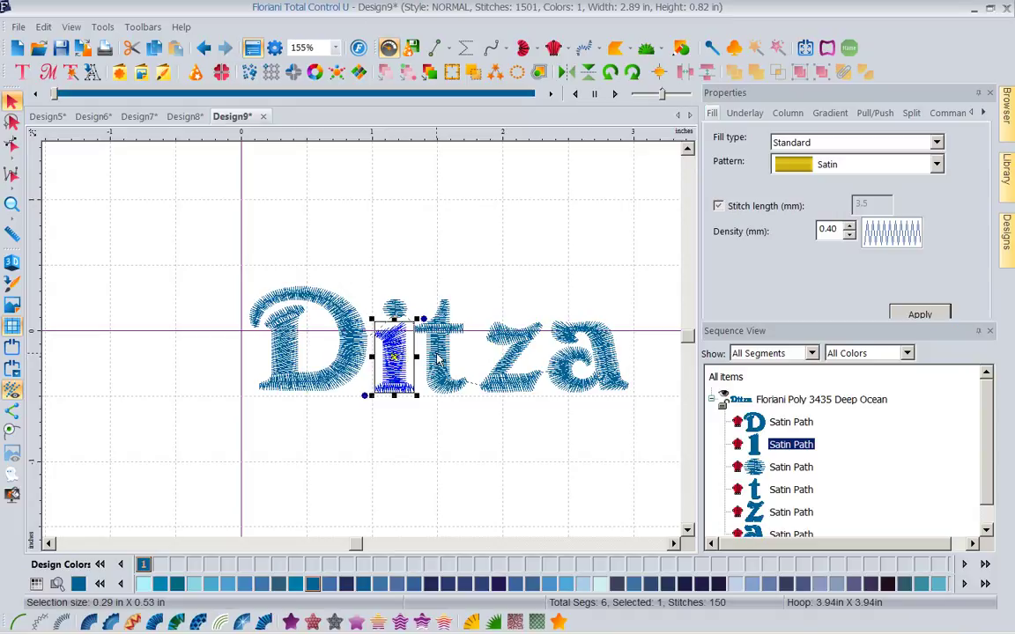
left_click(442, 340)
left_click(502, 377)
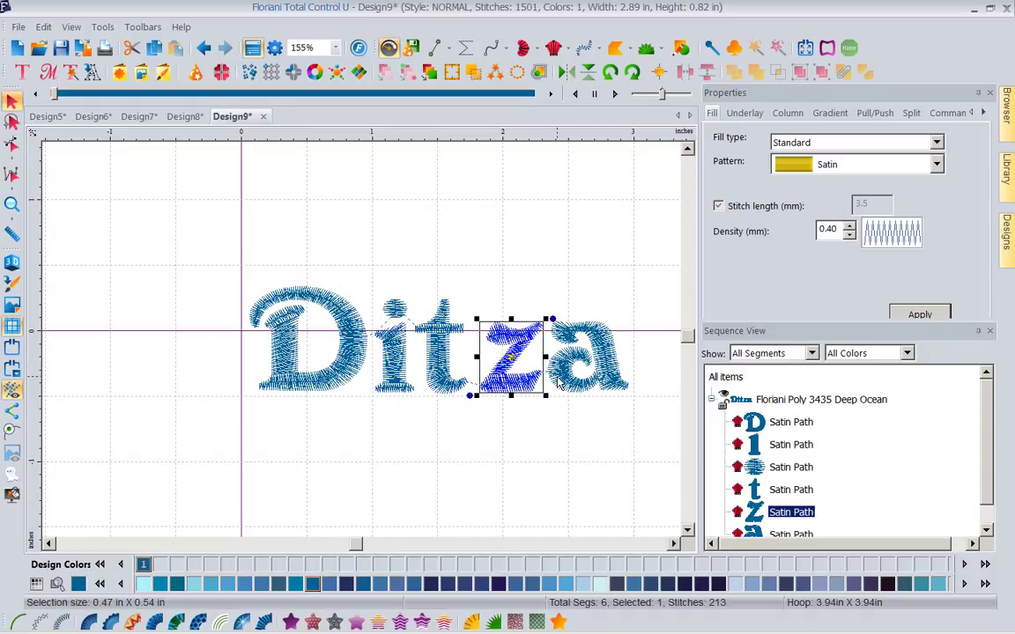
left_click(583, 361)
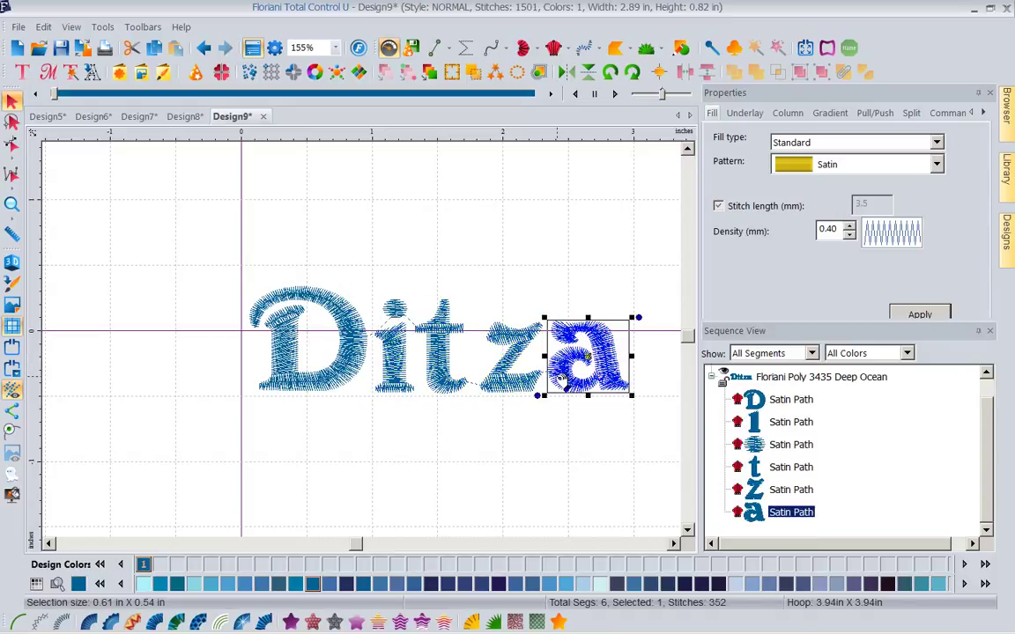
left_click(742, 376)
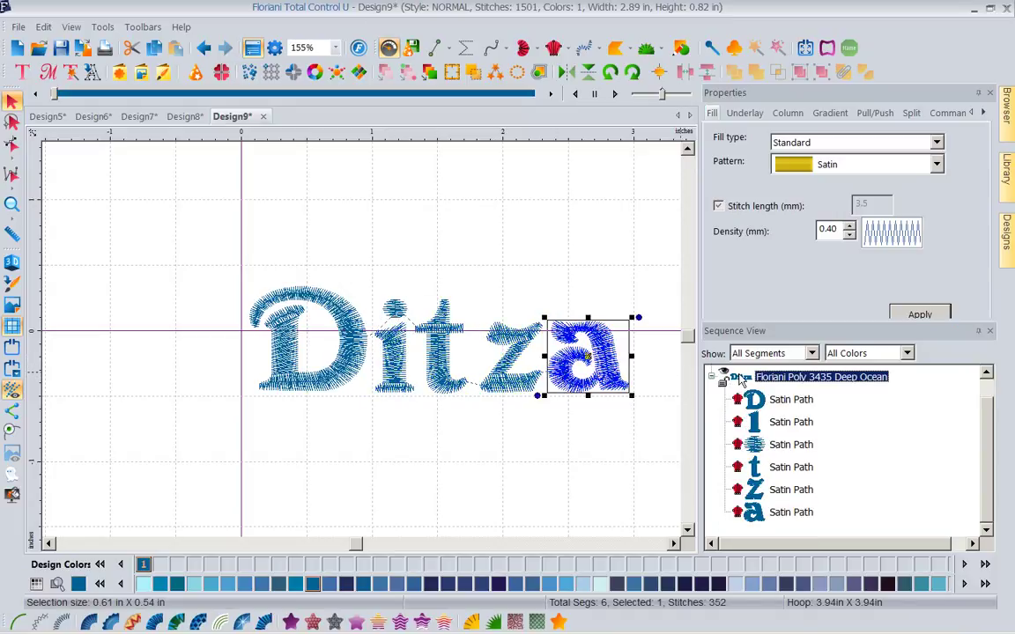
left_click(802, 77)
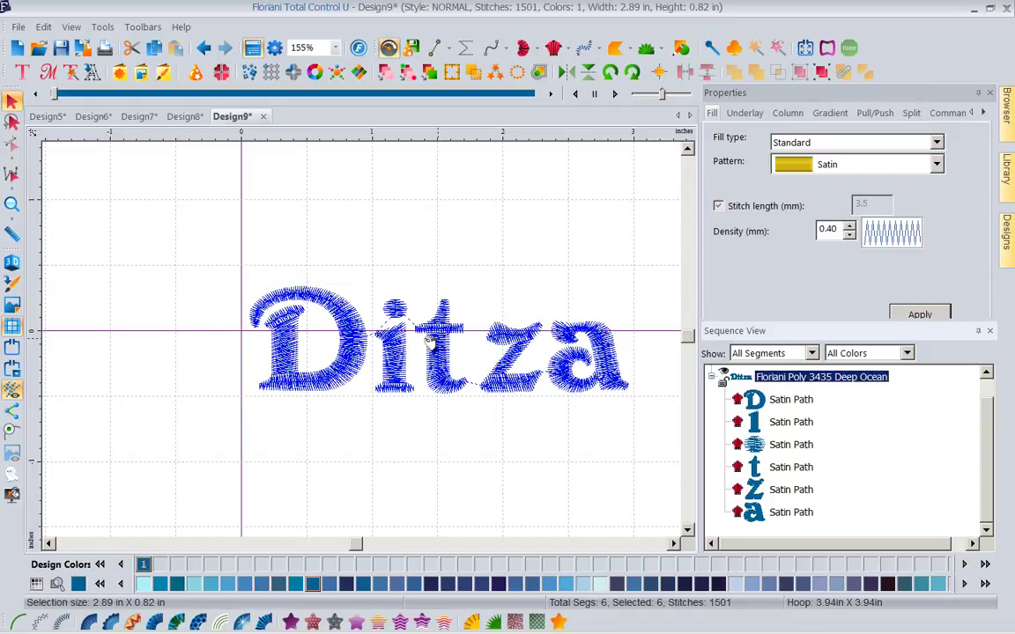
Move the lettering left and add one Cascade outline ripple spaced 0.25 in around it.
left_click_drag(444, 343, 364, 345)
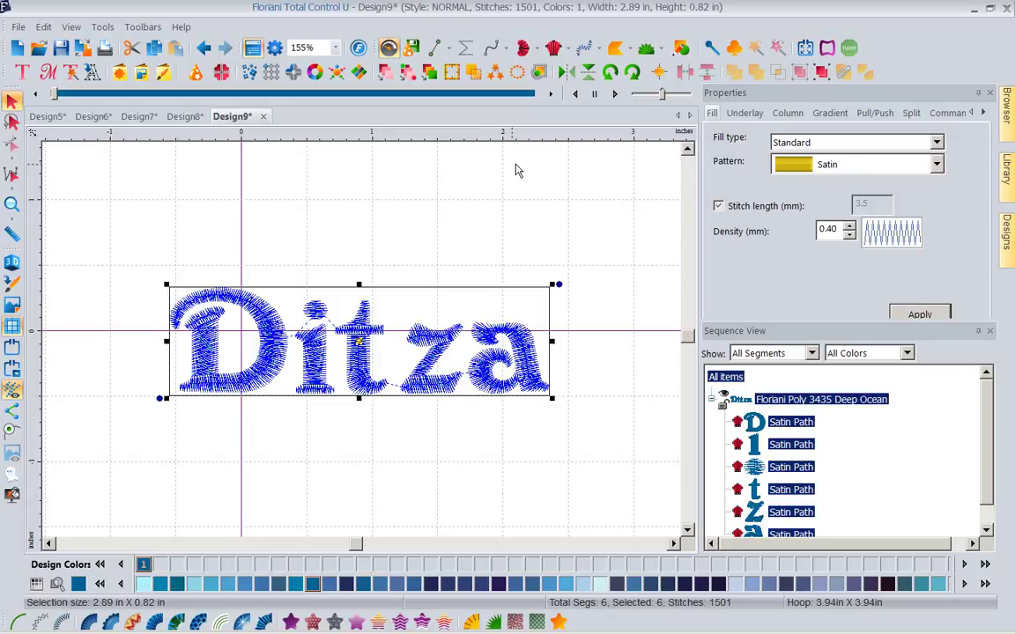
left_click(540, 74)
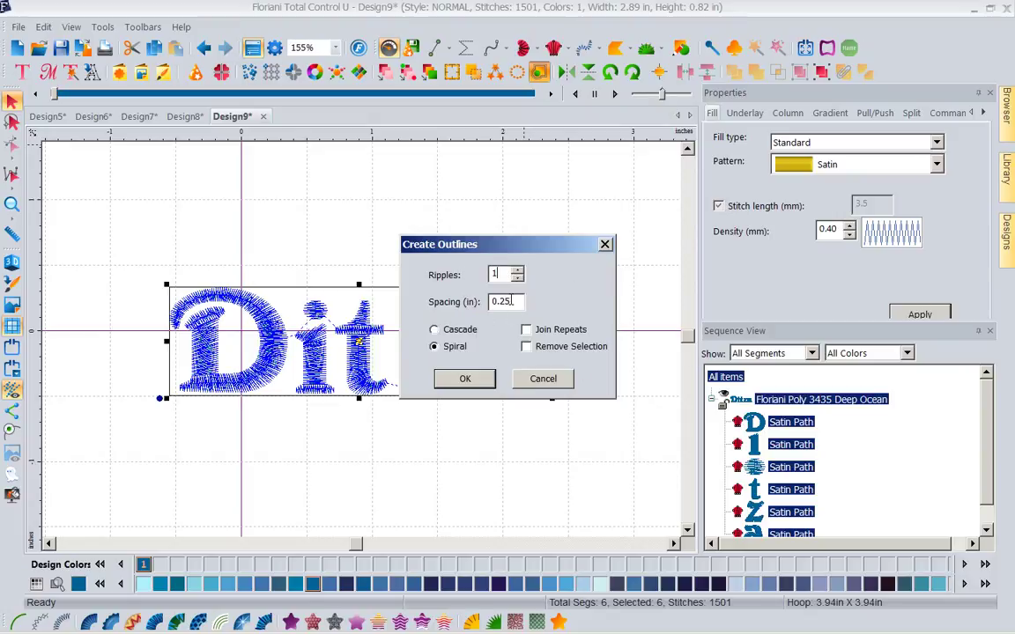
left_click_drag(514, 302, 445, 300)
left_click(434, 331)
left_click(464, 379)
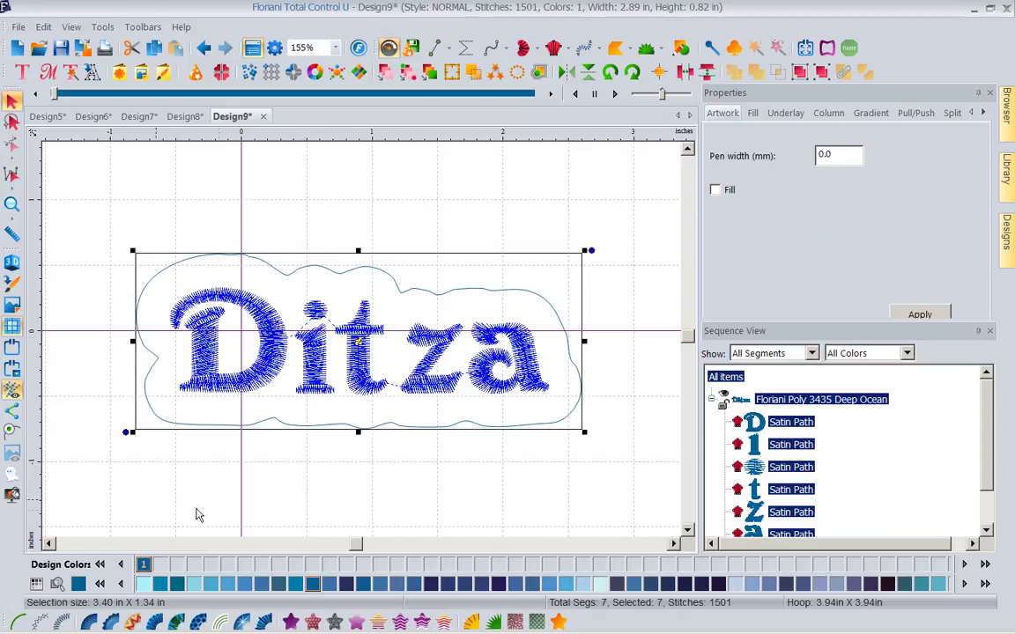
Undo the all-object appliqué, then convert only the cloud outline artwork into a green satin appliqué border.
left_click(494, 623)
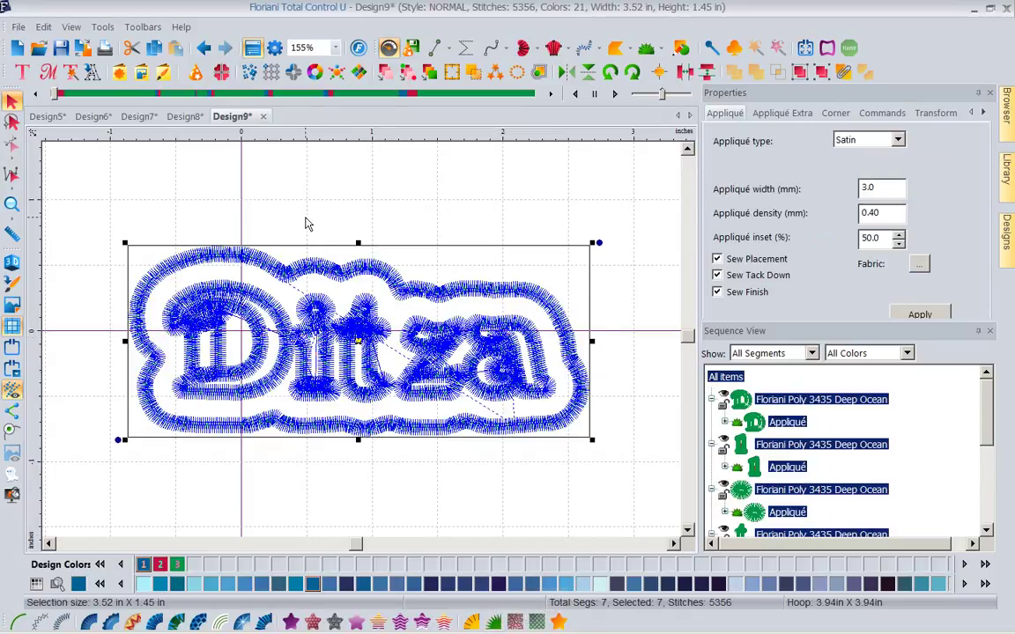
left_click(204, 48)
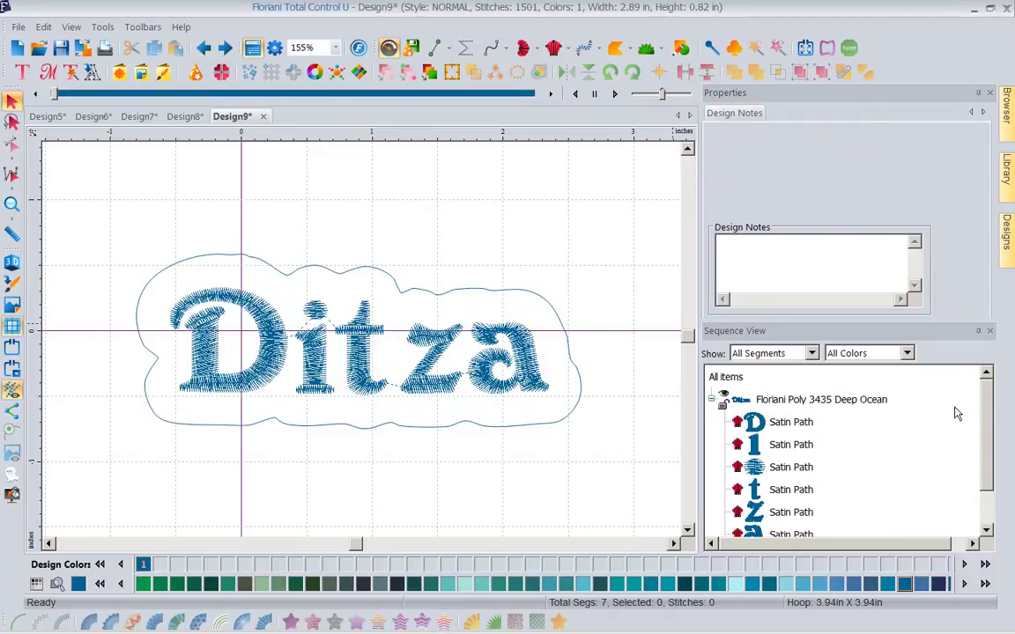
scroll(892, 441, "down", 2)
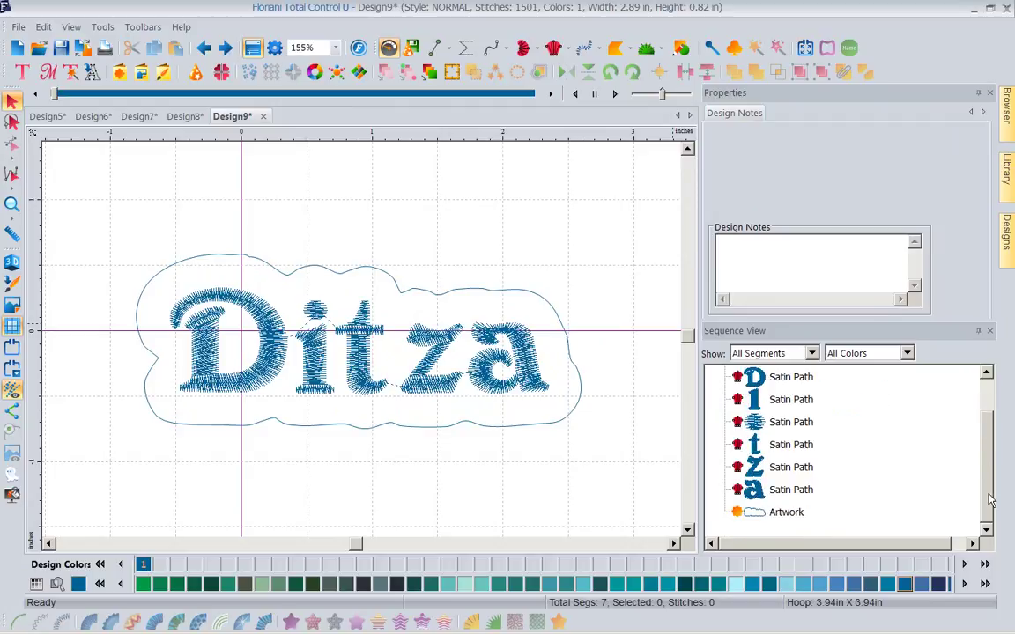
left_click(778, 513)
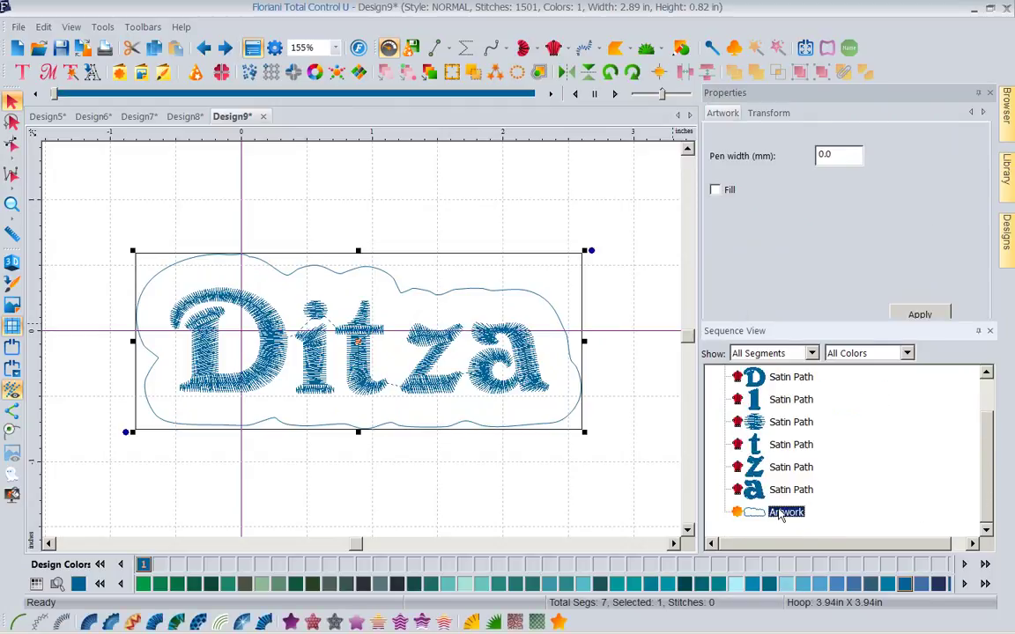
left_click(494, 622)
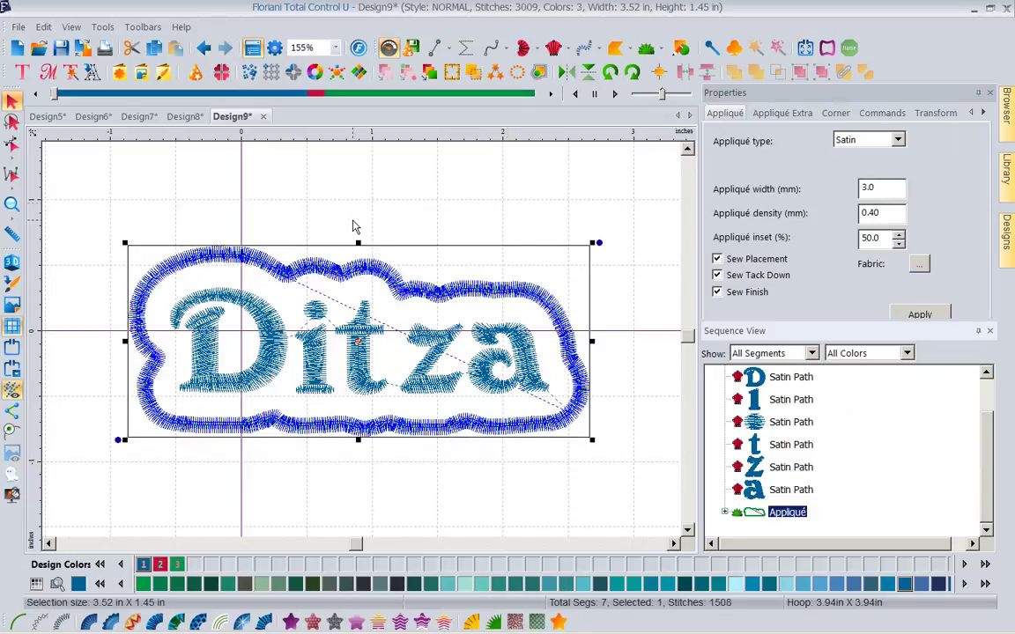
left_click(622, 486)
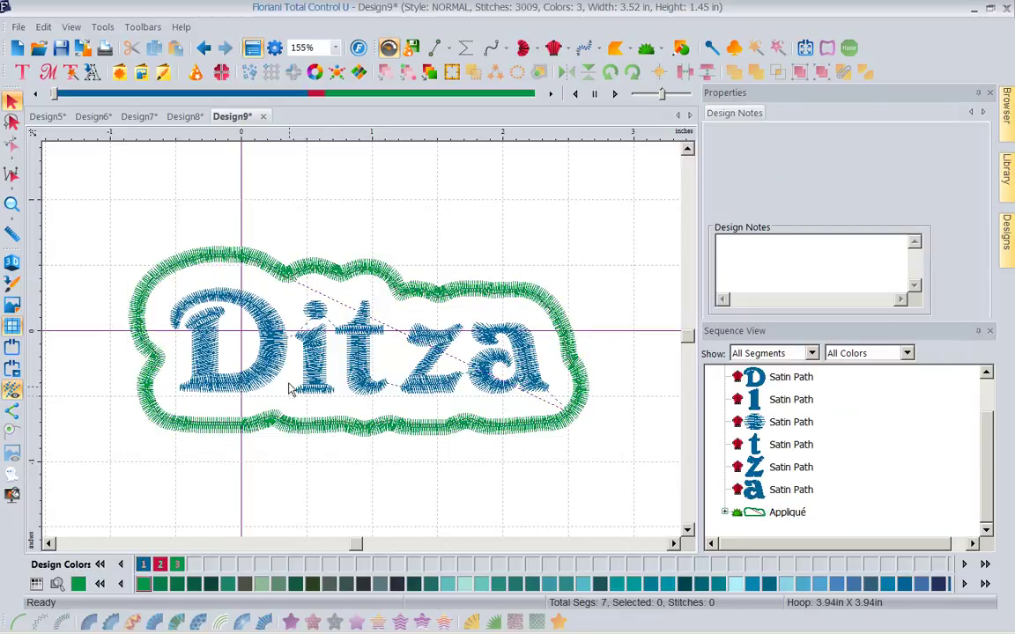